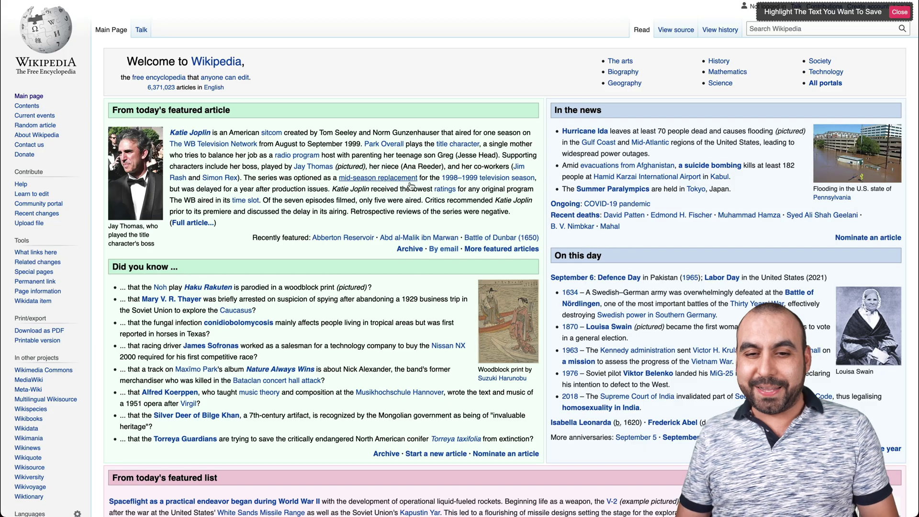
# Preview the links in Wikipedia's featured article about Katie Joplin and follow the Jay Thomas link
pyautogui.moveTo(449, 181)
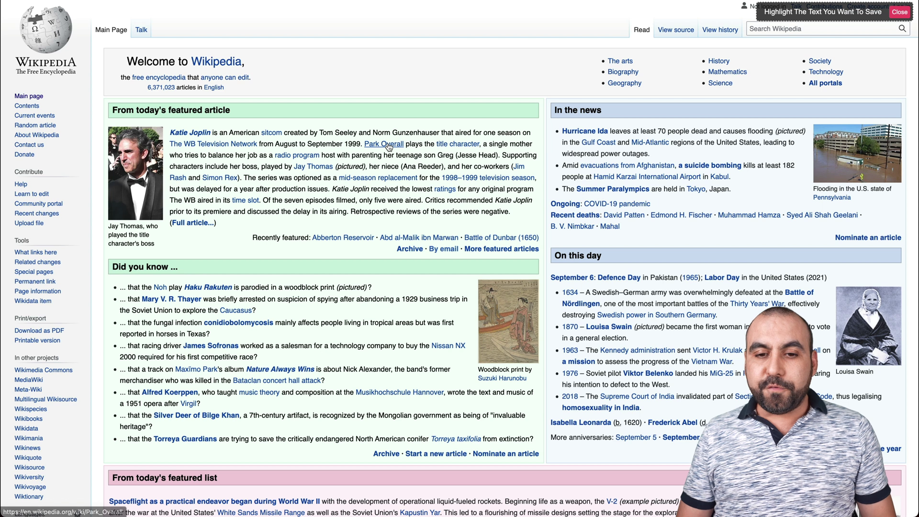
pyautogui.moveTo(389, 147)
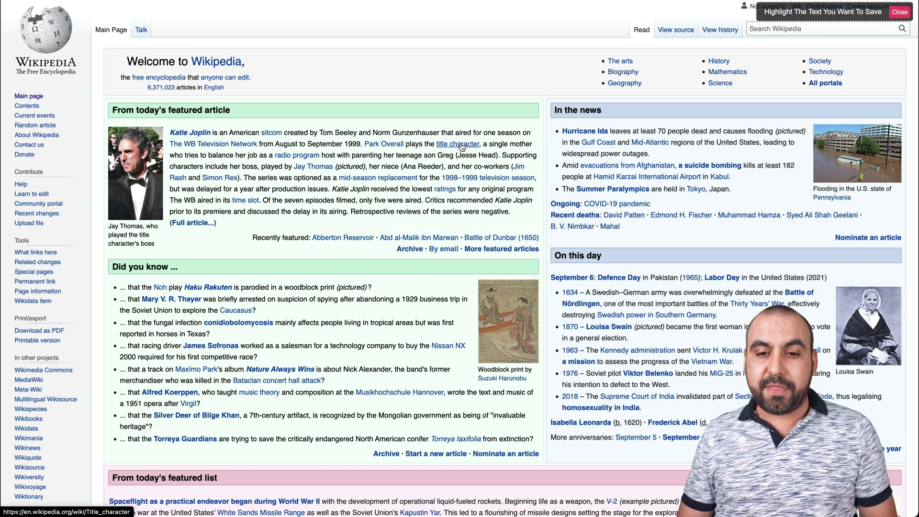
pyautogui.moveTo(461, 147)
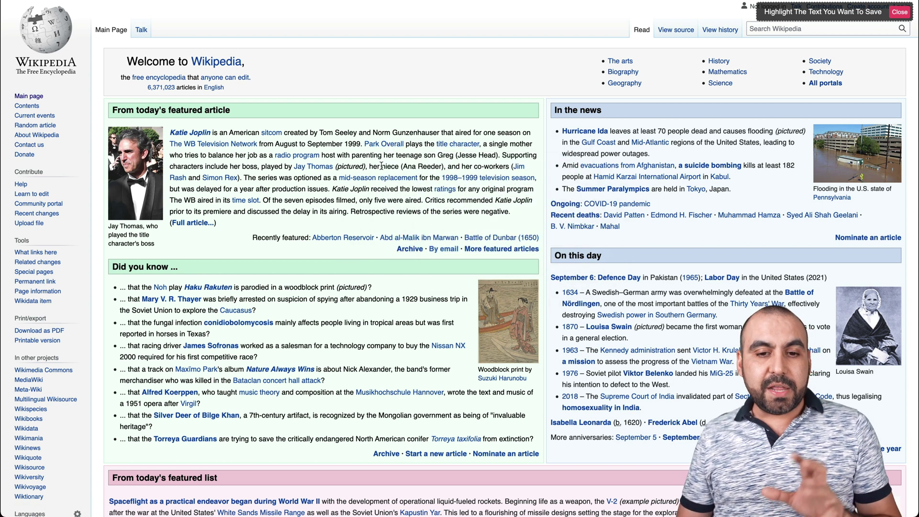
pyautogui.moveTo(323, 172)
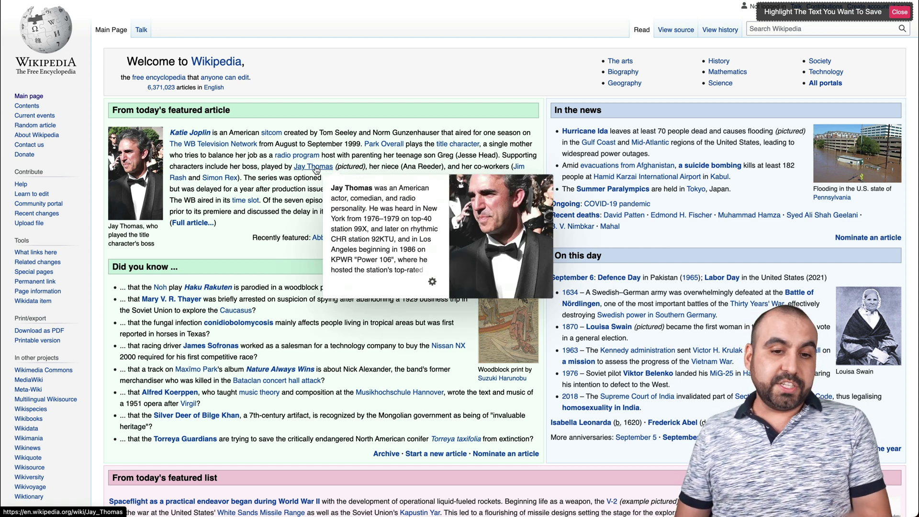
pyautogui.click(315, 167)
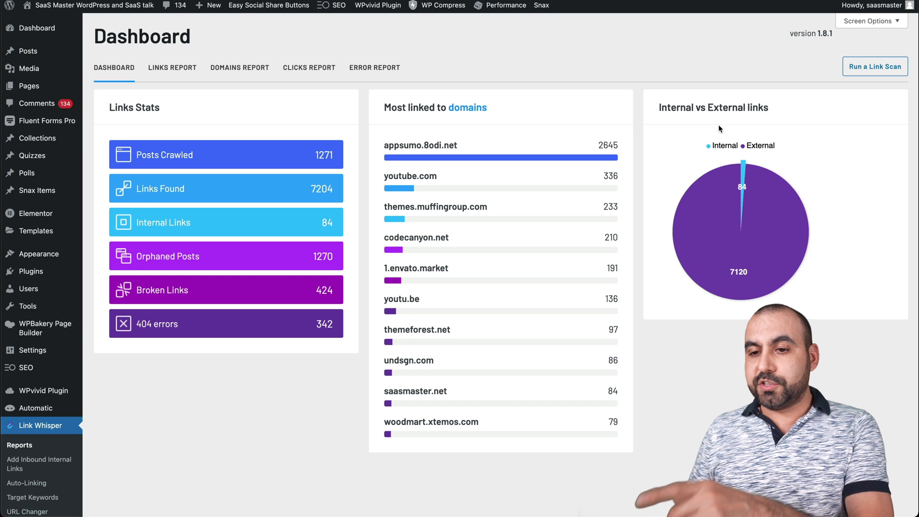
# Switch to the WordPress admin of the SaaS Master site and open the Link Whisper settings
pyautogui.moveTo(761, 176)
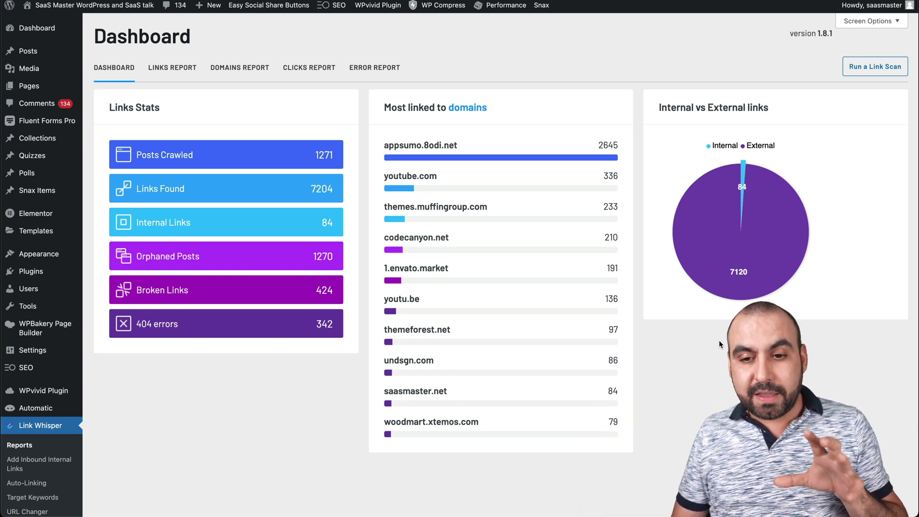
pyautogui.scroll(-1, 719, 340)
pyautogui.scroll(-1, 719, 340)
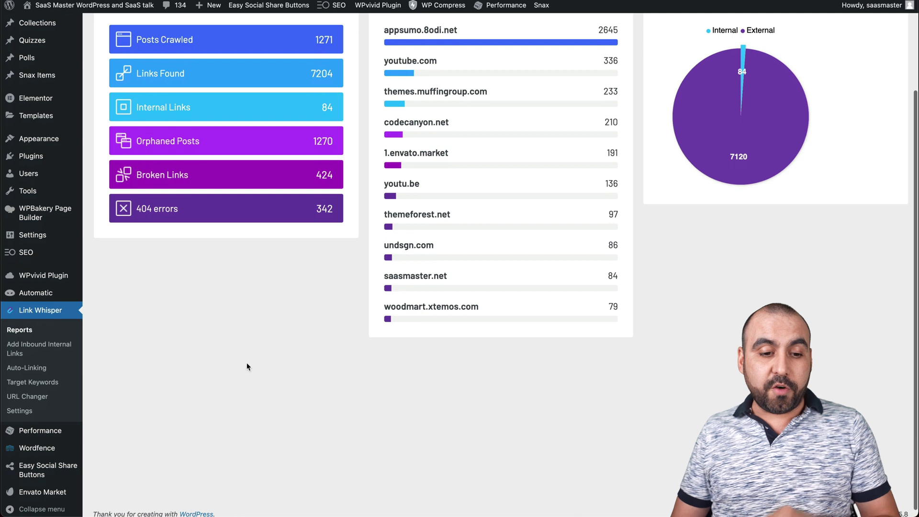
pyautogui.click(29, 410)
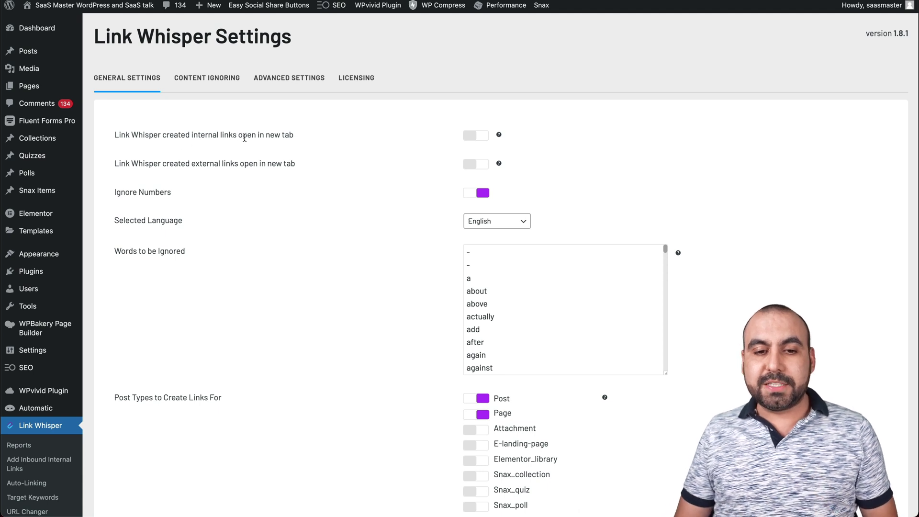
# Enable opening in a new tab for external links created by Link Whisper, leaving the internal links option off
pyautogui.moveTo(301, 139); pyautogui.dragTo(113, 135)
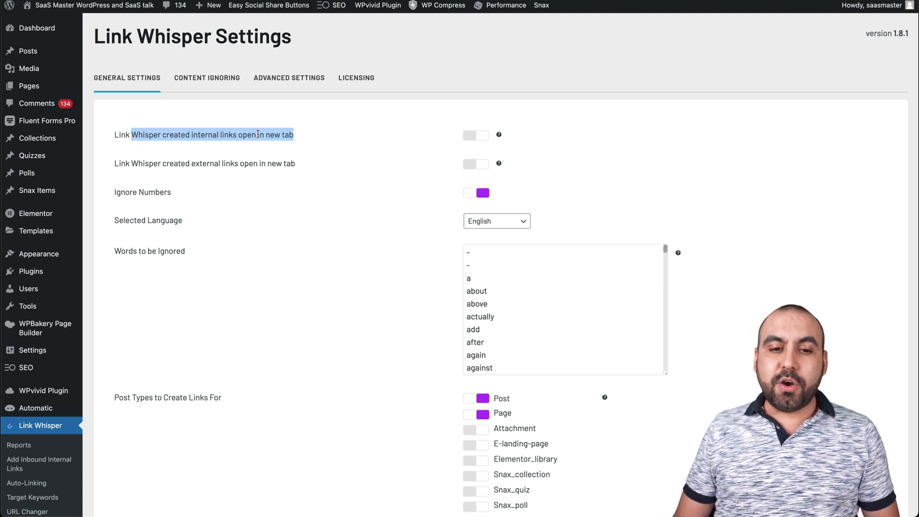
pyautogui.click(211, 134)
pyautogui.doubleClick(211, 135)
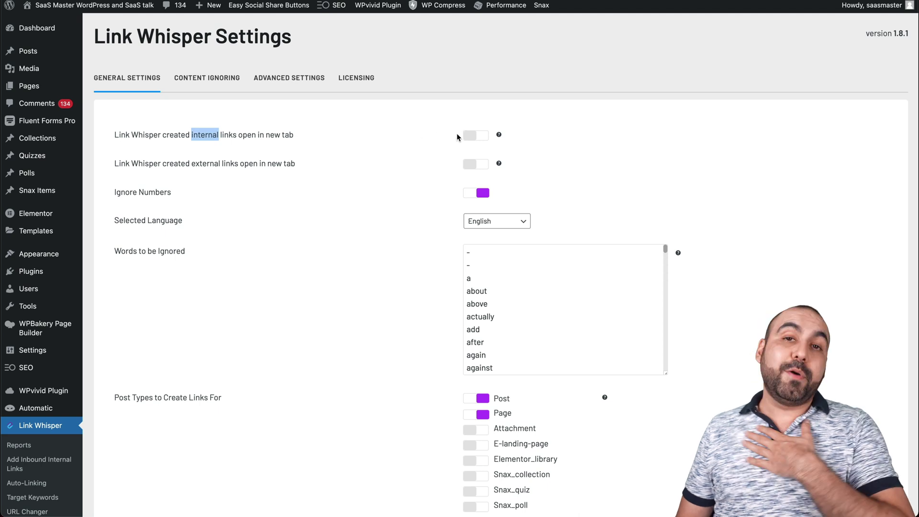
pyautogui.click(435, 139)
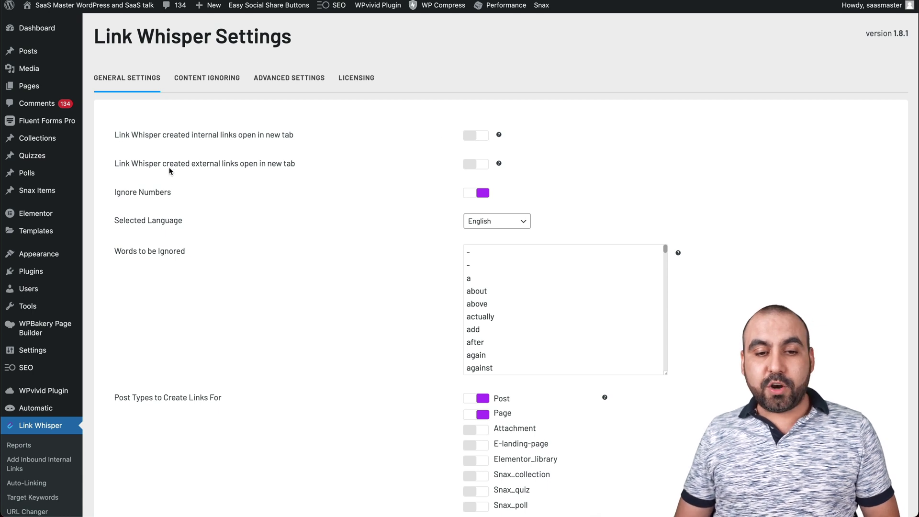
pyautogui.moveTo(187, 164); pyautogui.dragTo(267, 164)
pyautogui.click(267, 164)
pyautogui.click(469, 165)
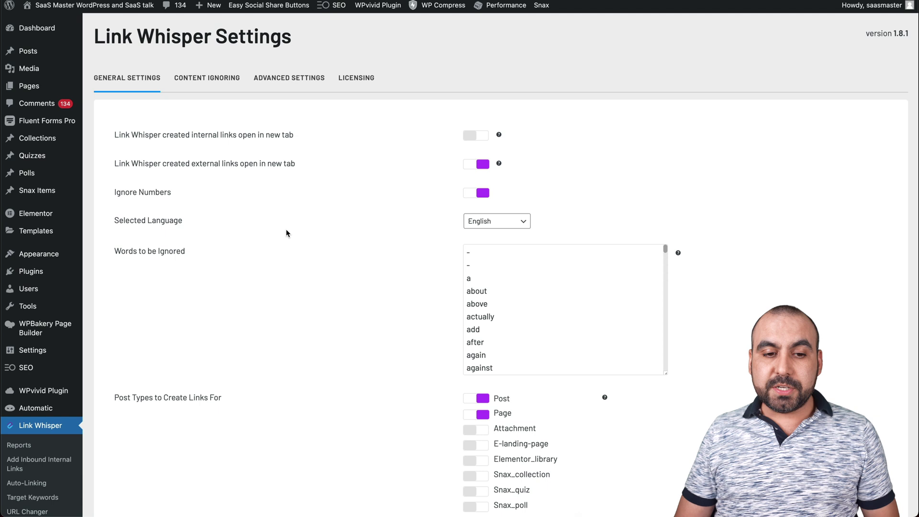
# Review the available languages for the Selected Language setting and look through the English list of words to be ignored
pyautogui.click(522, 221)
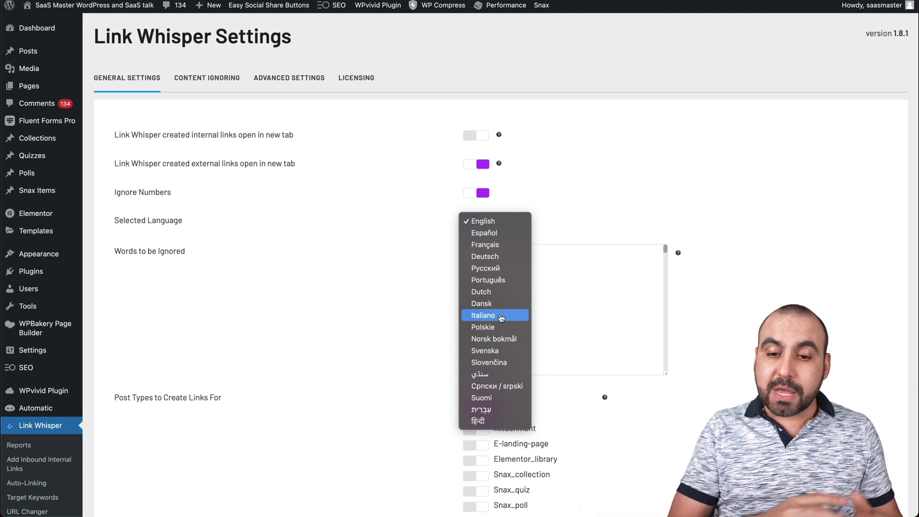
pyautogui.click(354, 305)
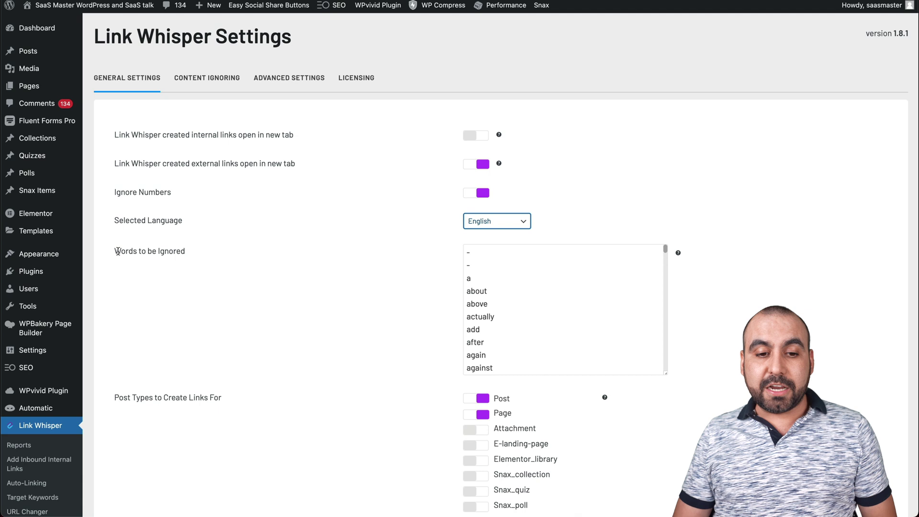
pyautogui.moveTo(119, 252); pyautogui.dragTo(201, 255)
pyautogui.click(202, 255)
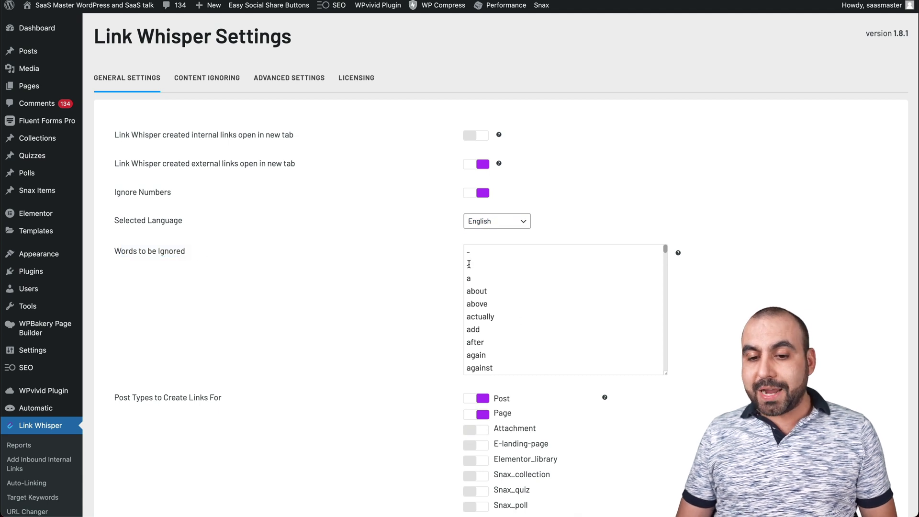
pyautogui.moveTo(476, 261); pyautogui.dragTo(521, 360)
pyautogui.click(521, 360)
pyautogui.scroll(-3, 521, 362)
pyautogui.scroll(-3, 521, 362)
pyautogui.scroll(10, 521, 362)
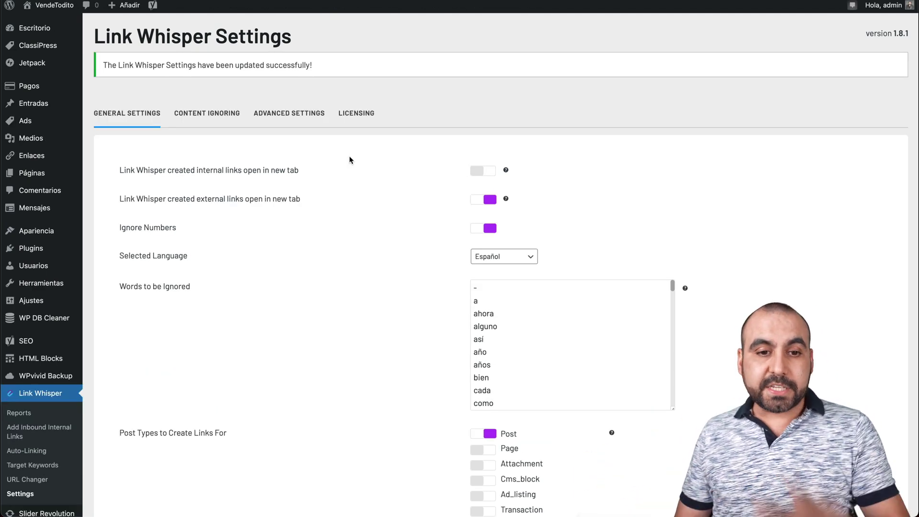
# Examine the Spanish ignored words in the Link Whisper settings of the VendeTodito site
pyautogui.scroll(-1, 405, 233)
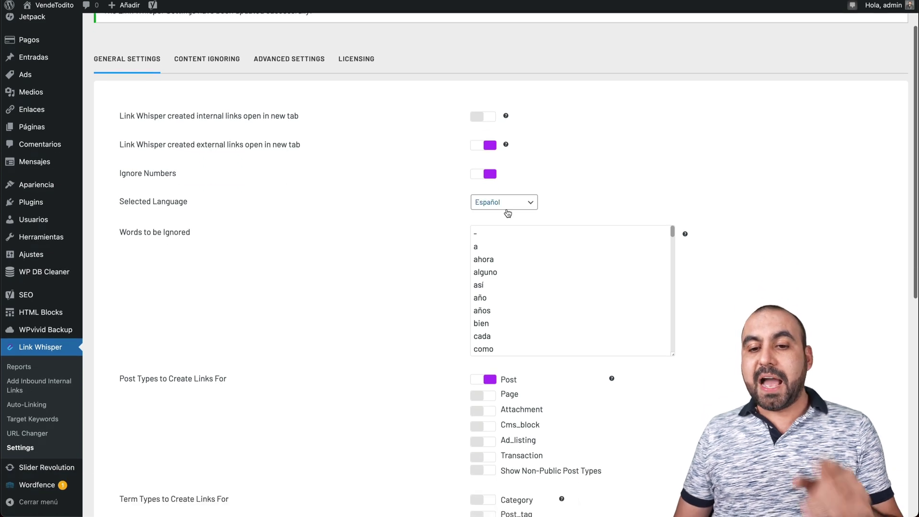
pyautogui.moveTo(499, 254); pyautogui.dragTo(514, 314)
pyautogui.click(517, 307)
pyautogui.scroll(2, 516, 307)
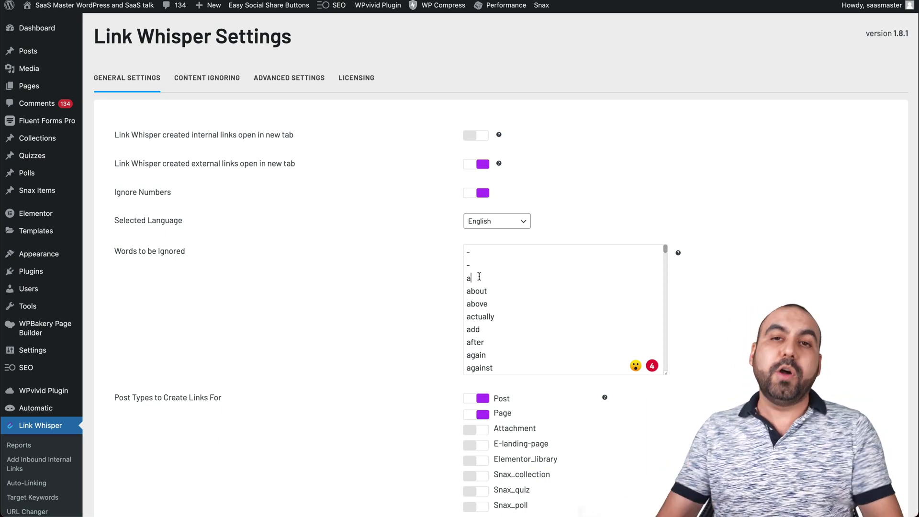
# Review the SaaS Master site's ignored words, post types, term types, post statuses and options for the number of sentences to skip
pyautogui.scroll(-4, 479, 276)
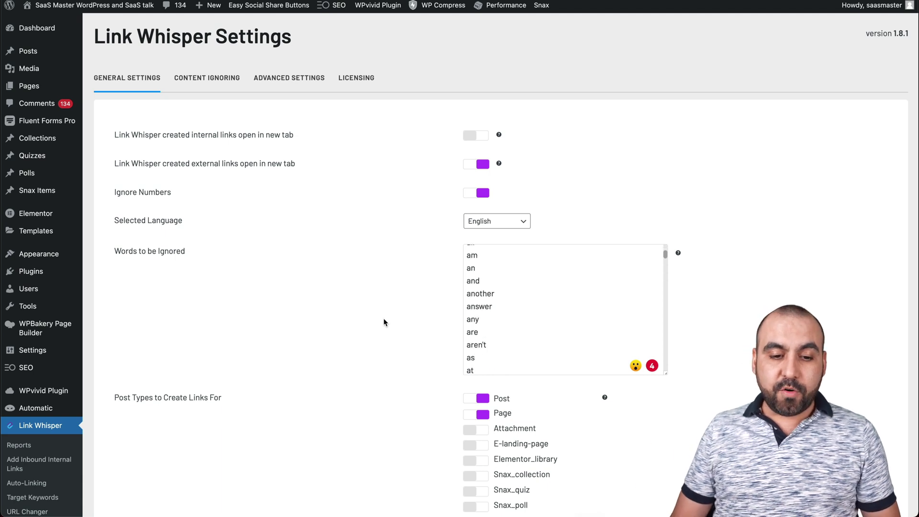
pyautogui.scroll(-5, 383, 318)
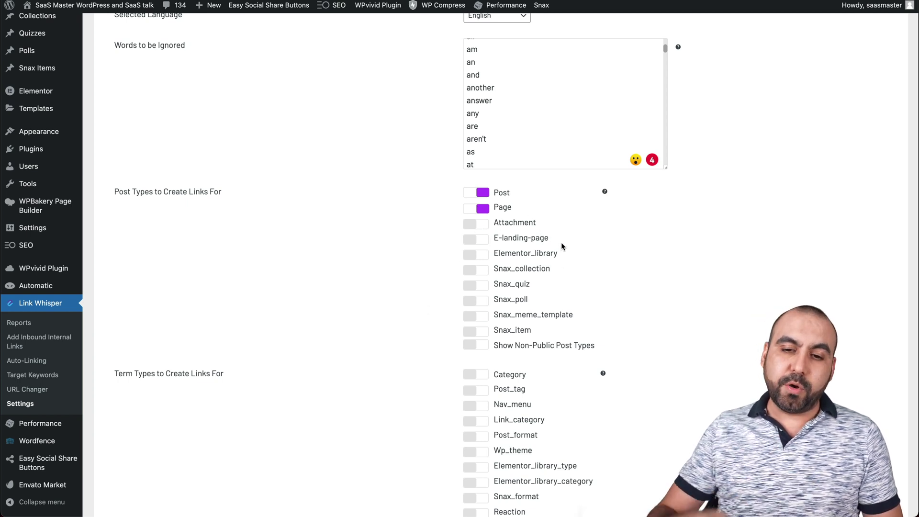
pyautogui.scroll(-3, 561, 244)
pyautogui.scroll(-2, 561, 242)
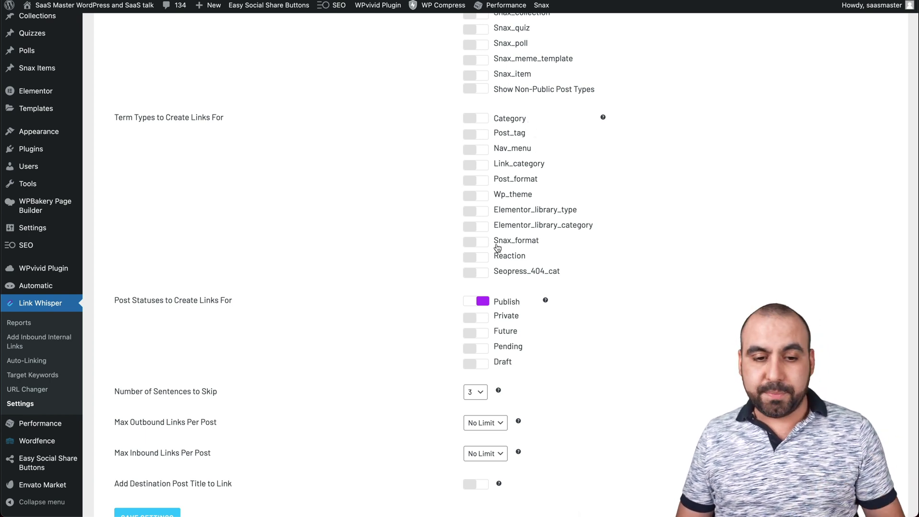
pyautogui.scroll(-3, 498, 243)
pyautogui.moveTo(117, 223); pyautogui.dragTo(273, 228)
pyautogui.click(273, 228)
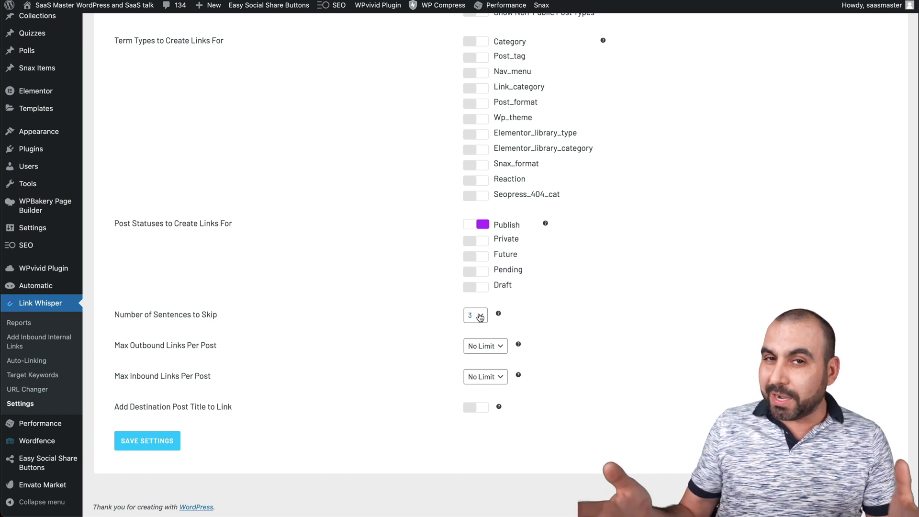
pyautogui.moveTo(498, 313)
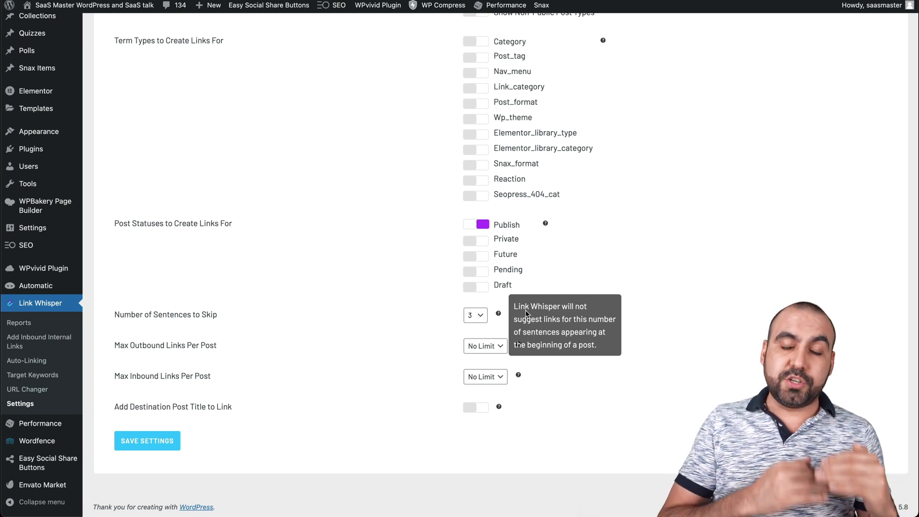
pyautogui.click(474, 314)
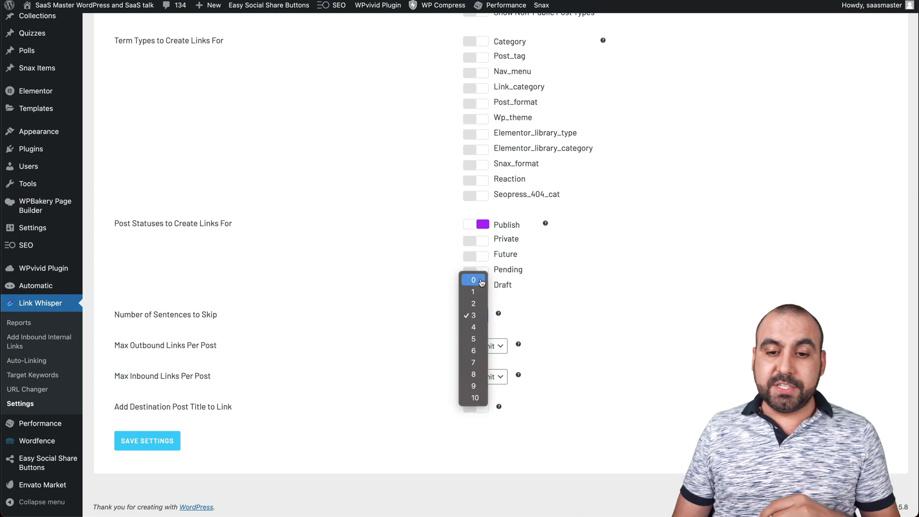
pyautogui.click(626, 306)
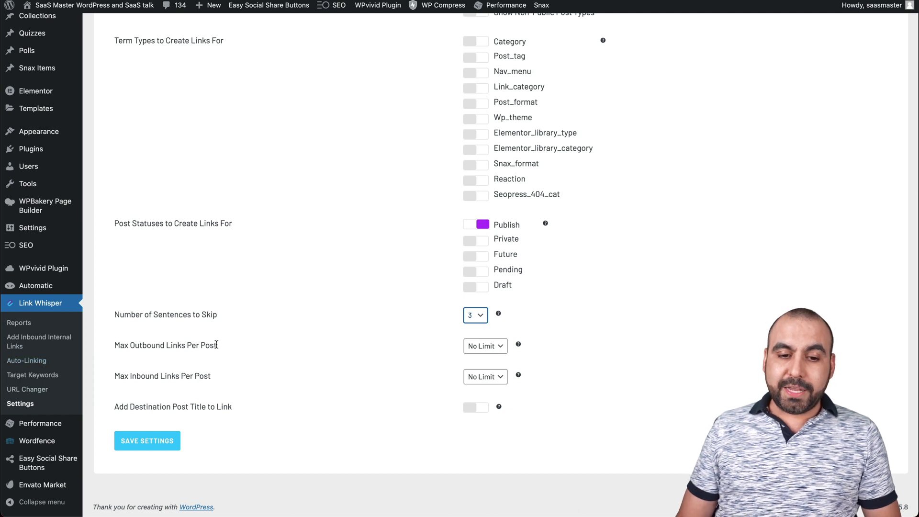
# Set the maximum outbound links per post to 1 and look through the higher limits offered
pyautogui.click(486, 346)
pyautogui.click(485, 357)
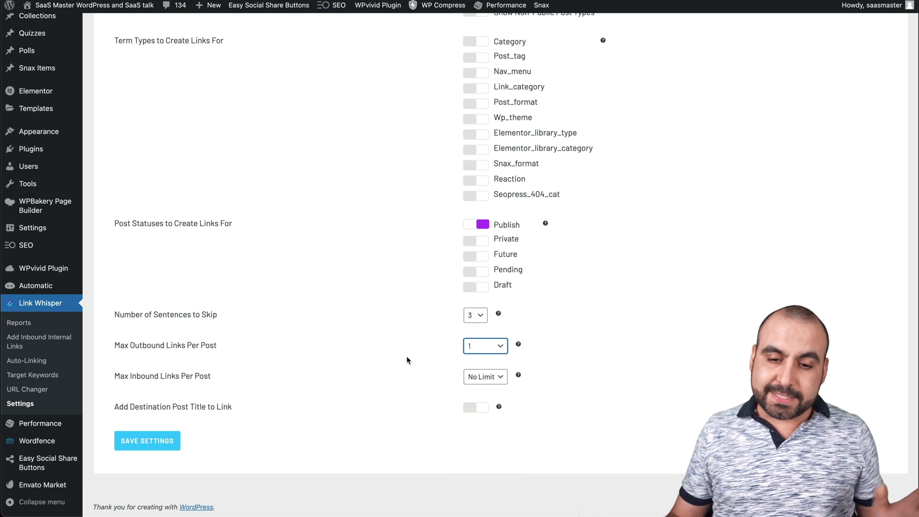
pyautogui.click(475, 352)
pyautogui.scroll(-15, 479, 444)
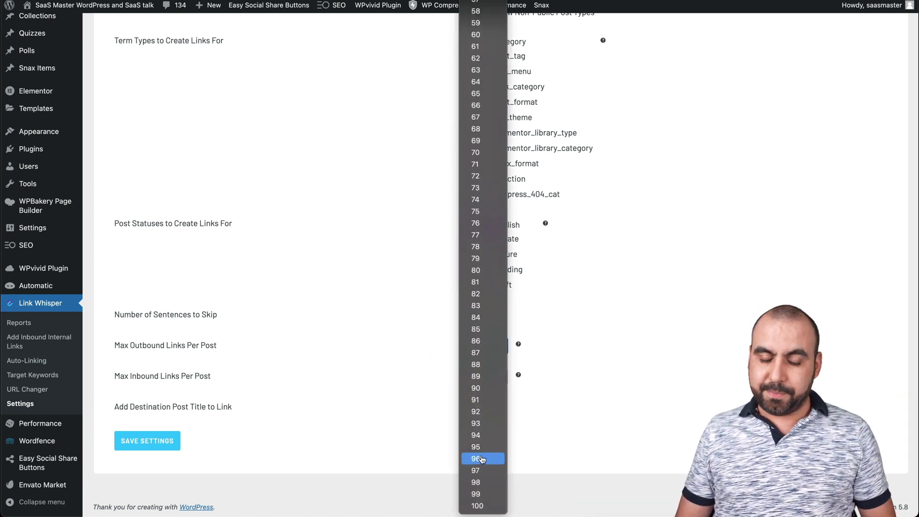
pyautogui.click(369, 354)
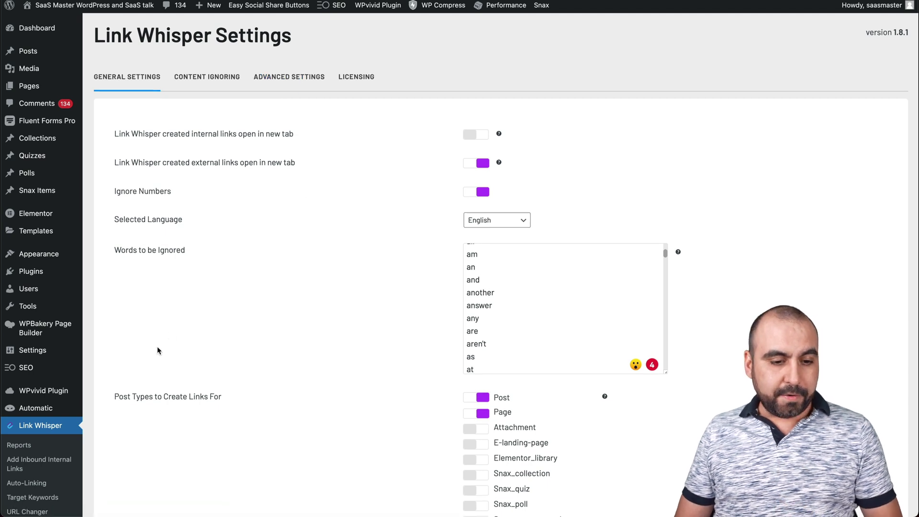
# Return to the Link Whisper dashboard and open the Orphaned Posts report from the link statistics
pyautogui.scroll(-1, 157, 346)
pyautogui.moveTo(52, 392)
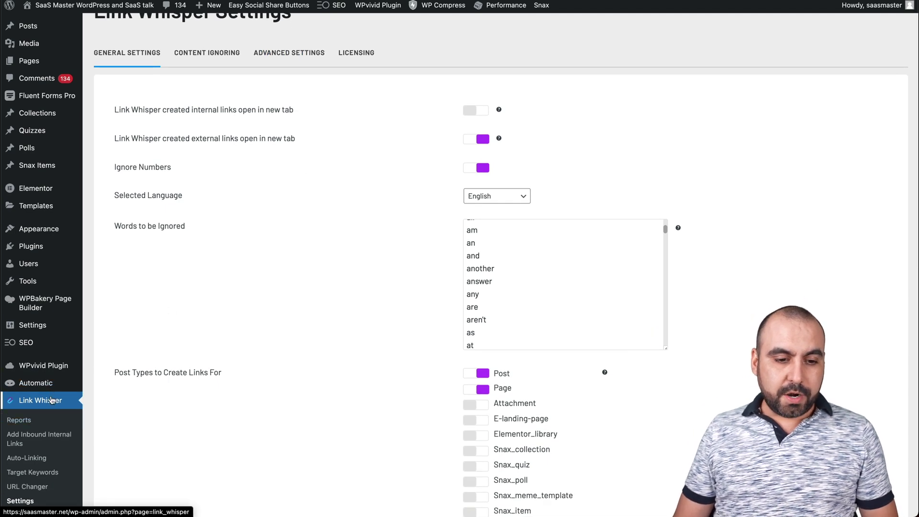
pyautogui.click(52, 400)
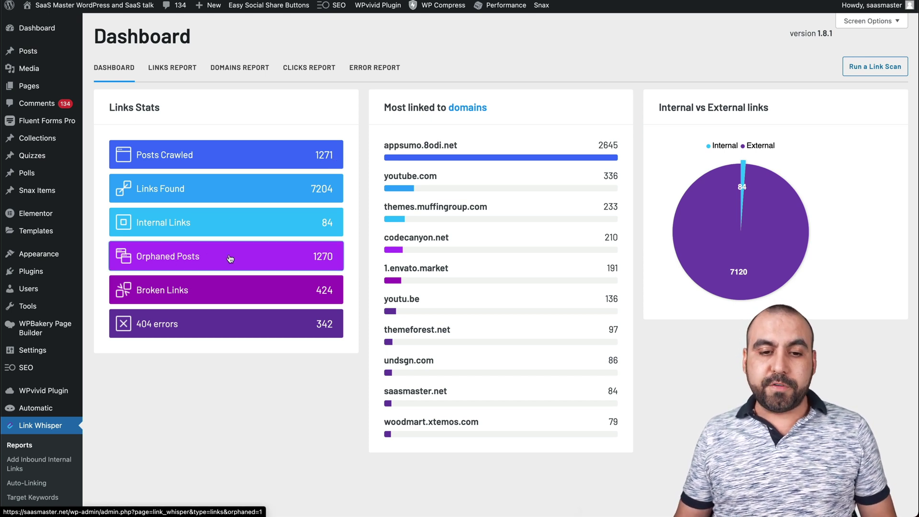
pyautogui.click(230, 259)
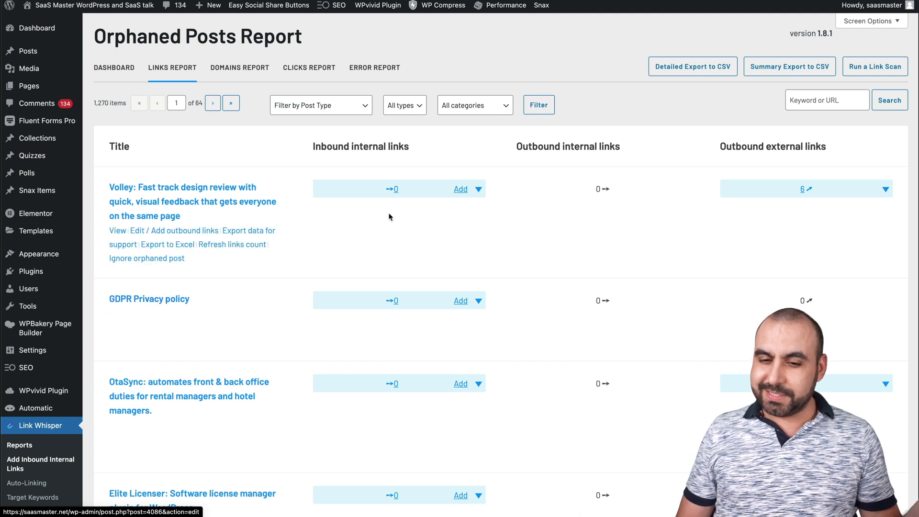
# Open the suggestions for adding inbound internal links to the Volley post and to the Elite Licenser post
pyautogui.click(462, 190)
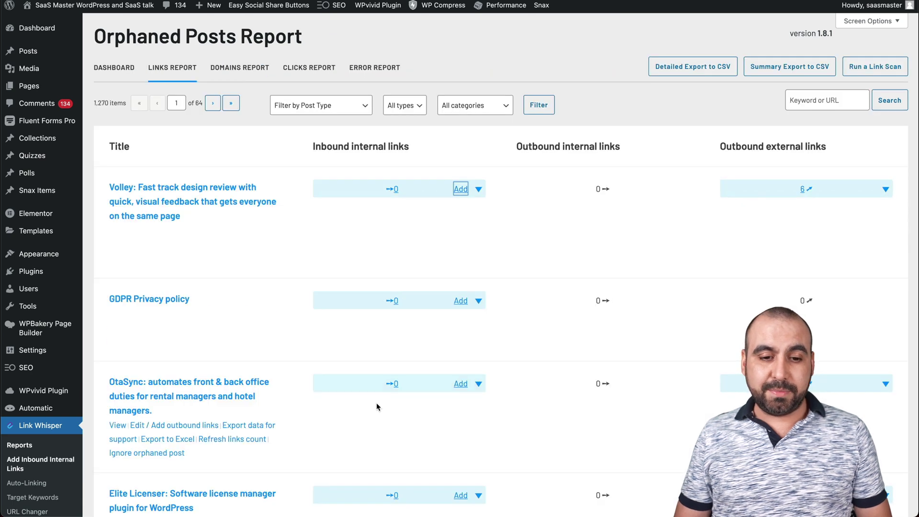
pyautogui.scroll(-3, 376, 404)
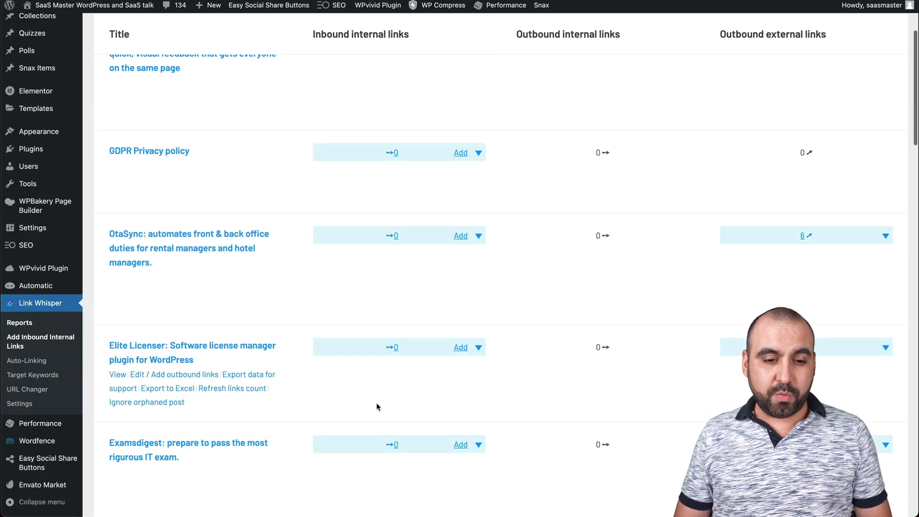
pyautogui.scroll(-1, 376, 403)
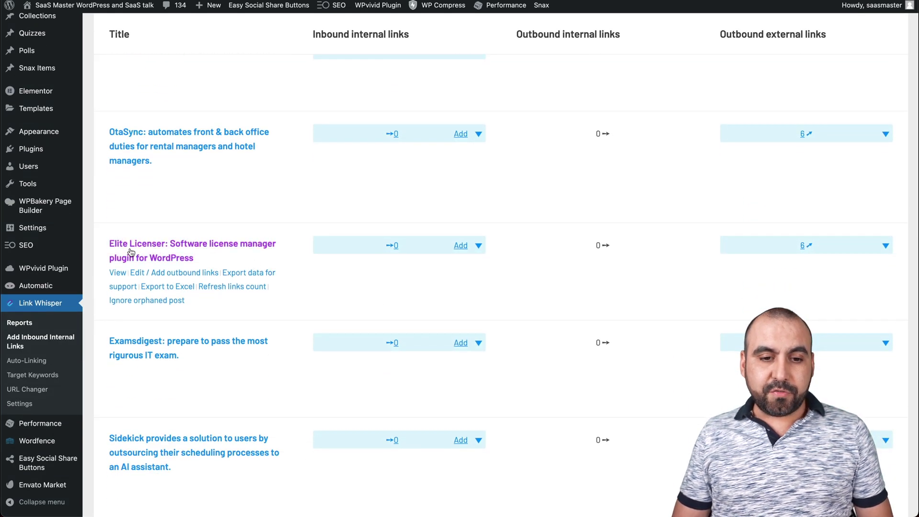
pyautogui.click(461, 247)
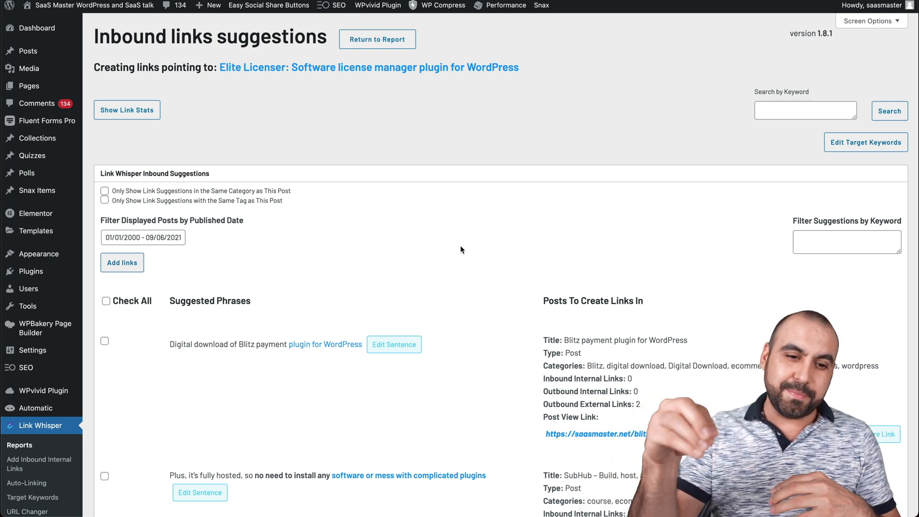
# Examine the inbound link suggestions for the Elite Licenser post, including the options of the published-date filter
pyautogui.scroll(-3, 461, 246)
pyautogui.scroll(-2, 460, 249)
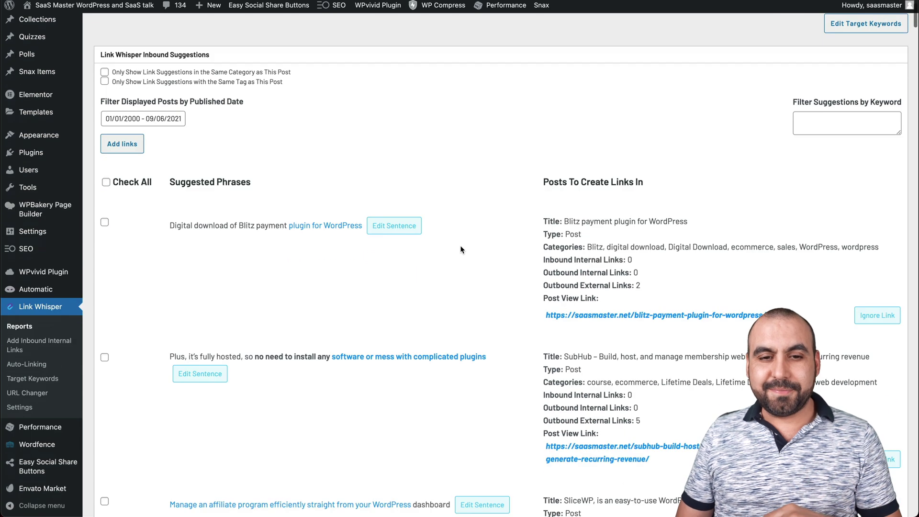
pyautogui.scroll(2, 460, 249)
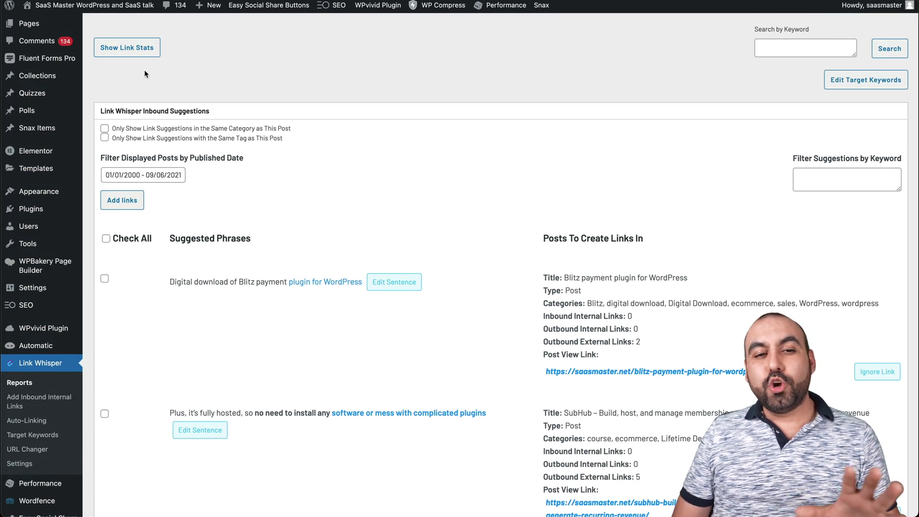
pyautogui.scroll(1, 144, 70)
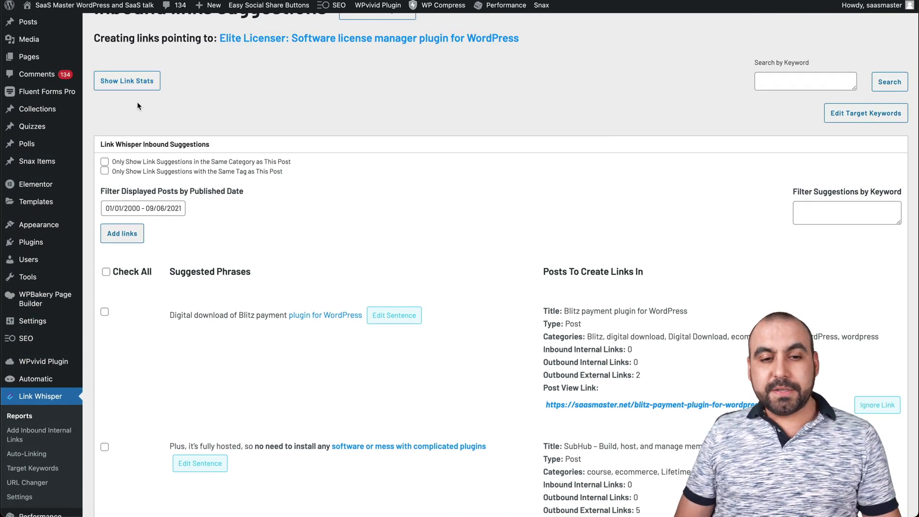
pyautogui.scroll(-2, 164, 110)
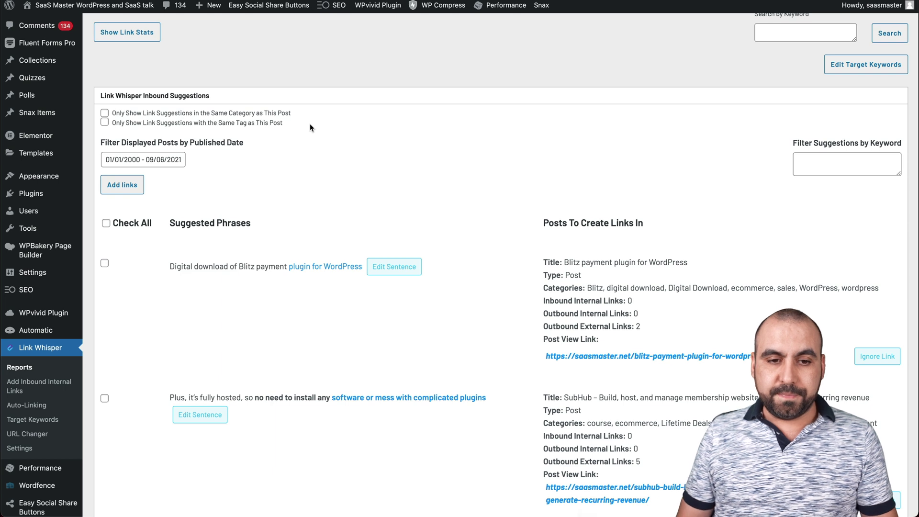
pyautogui.scroll(-2, 310, 124)
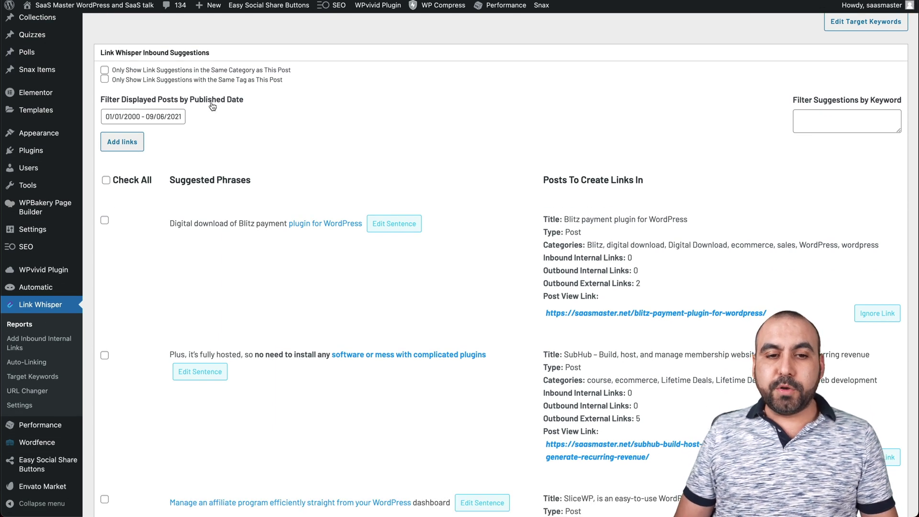
pyautogui.click(159, 115)
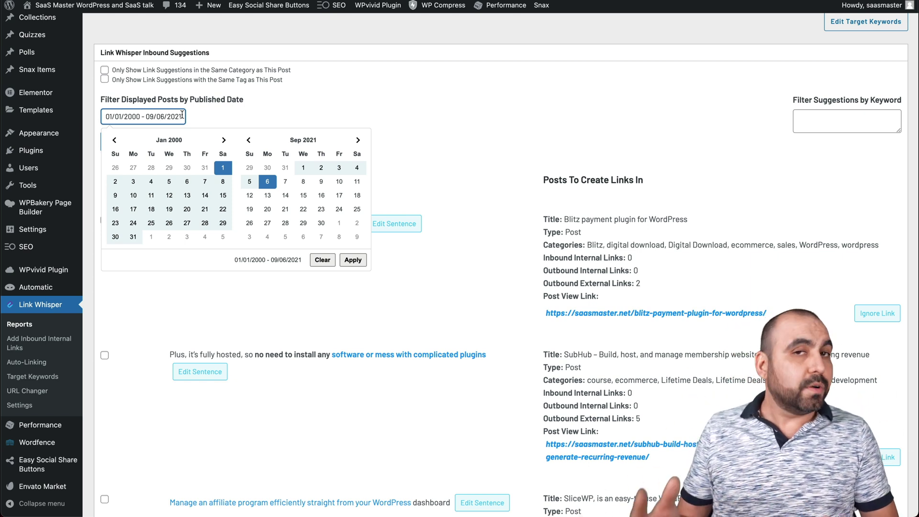
pyautogui.click(419, 130)
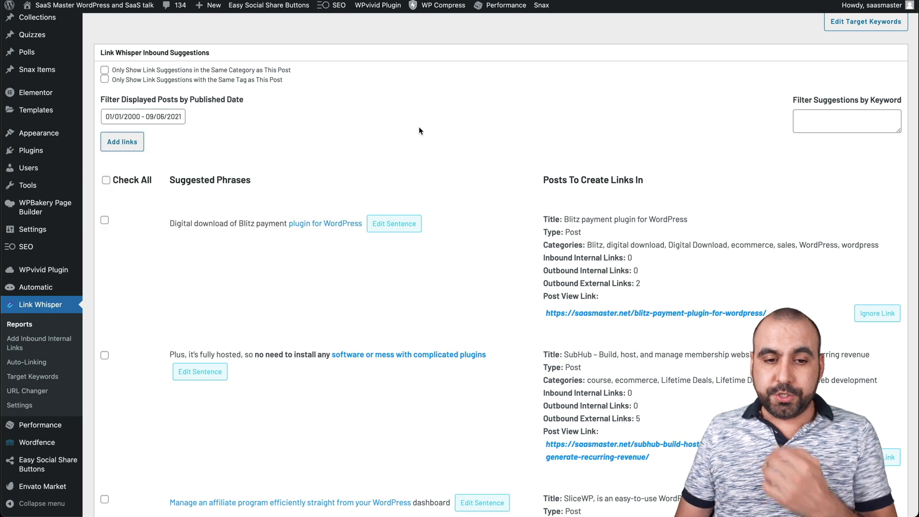
# Select the suggested inbound link from the "Blitz payment plugin for WordPress" post
pyautogui.scroll(-3, 398, 145)
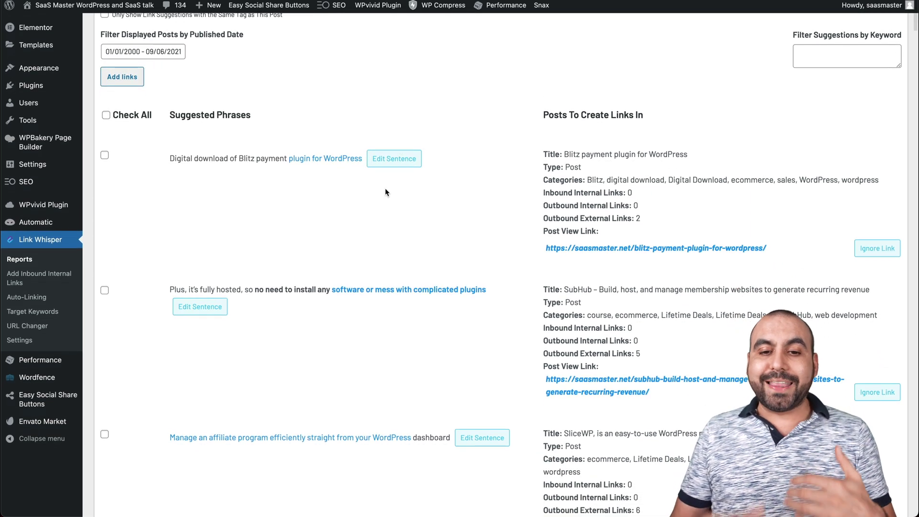
pyautogui.scroll(9, 291, 102)
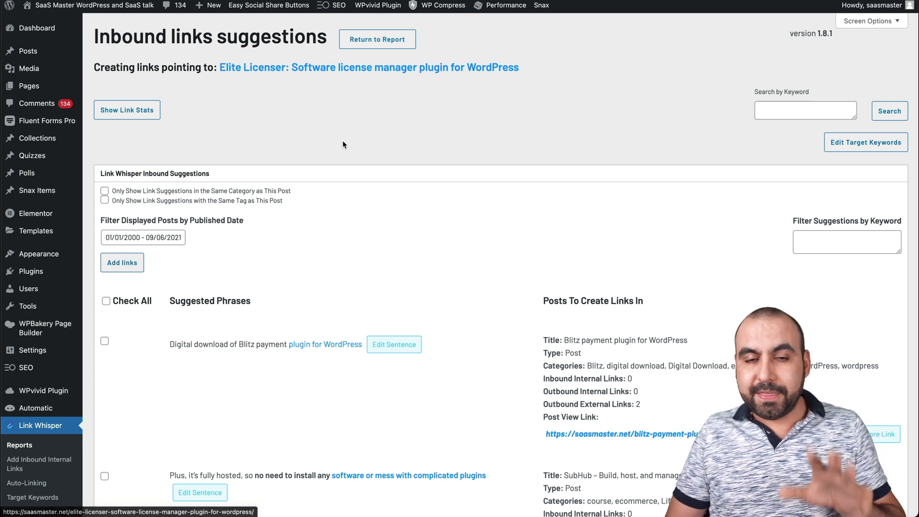
pyautogui.scroll(-5, 343, 142)
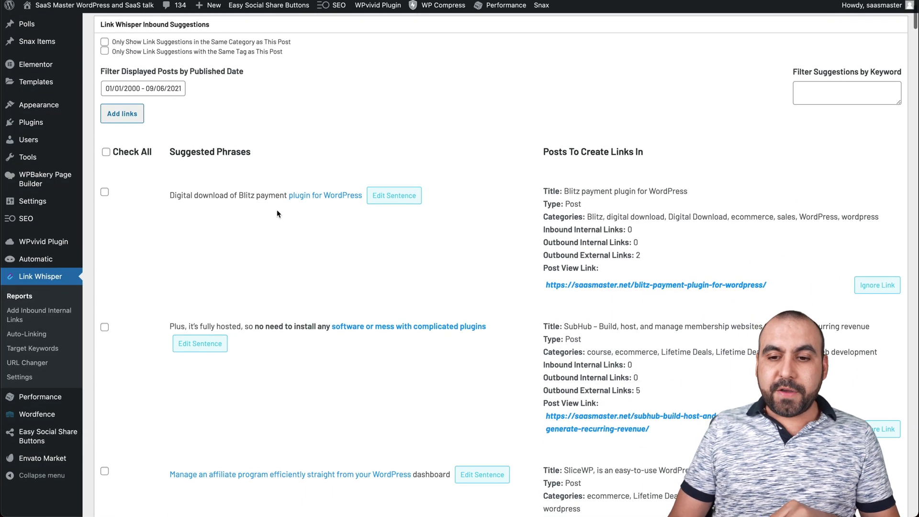
pyautogui.scroll(-1, 316, 208)
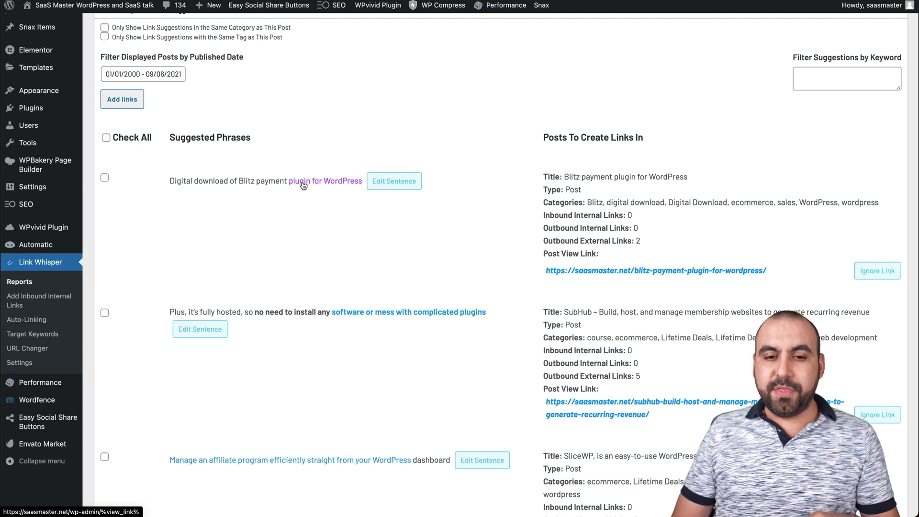
pyautogui.click(105, 178)
pyautogui.scroll(1, 292, 191)
pyautogui.scroll(3, 293, 192)
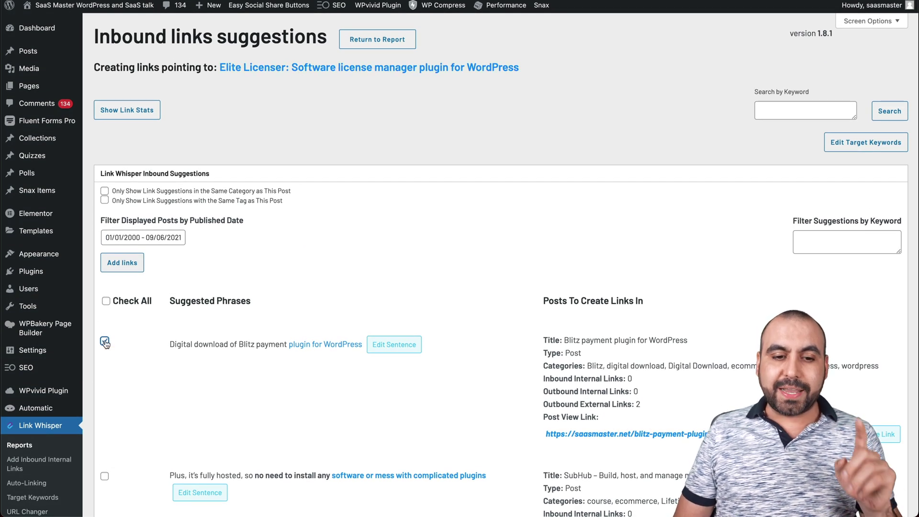
# Expand the Pluginplate post's suggested phrases, try both alternatives and reselect "Create highly optimized WordPress plugin templates based on your needs"
pyautogui.scroll(-5, 105, 344)
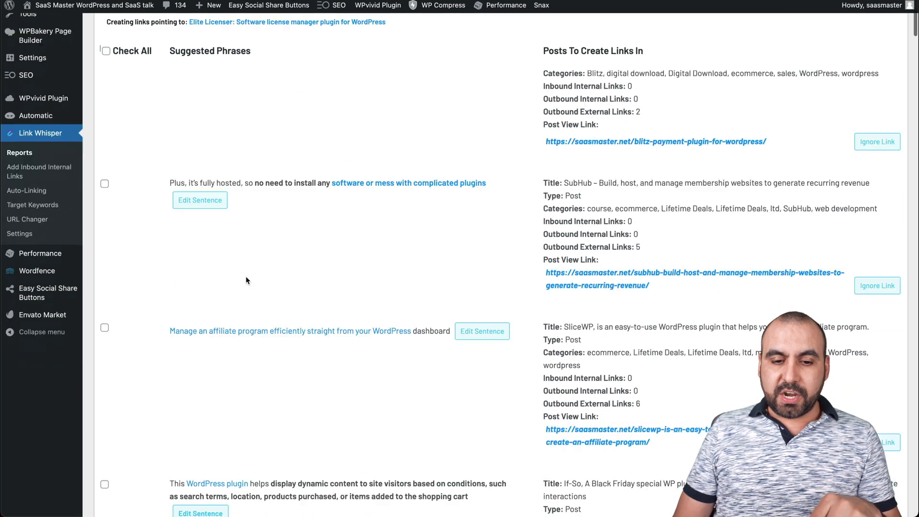
pyautogui.scroll(-8, 245, 277)
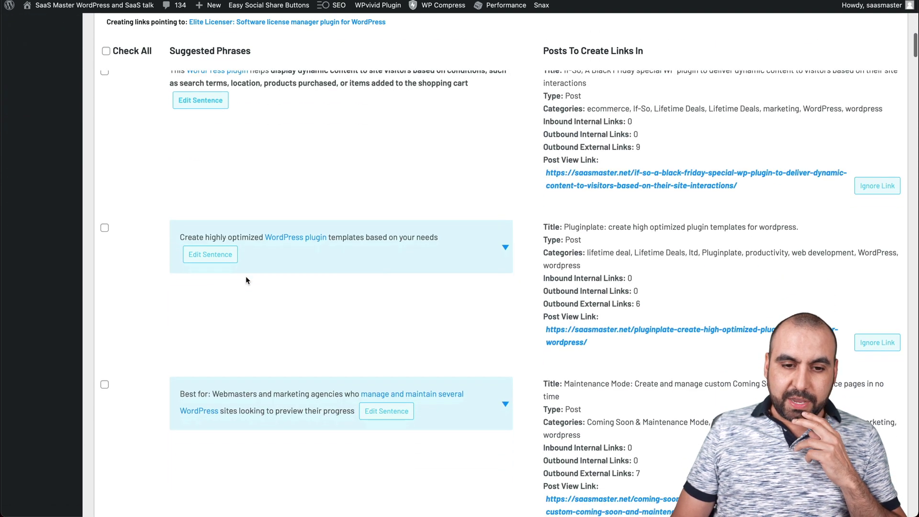
pyautogui.scroll(-2, 409, 239)
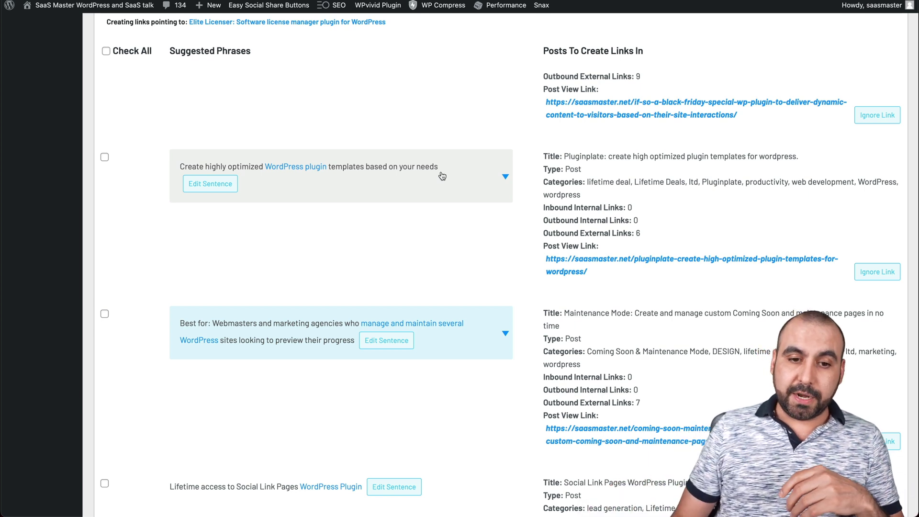
pyautogui.click(442, 176)
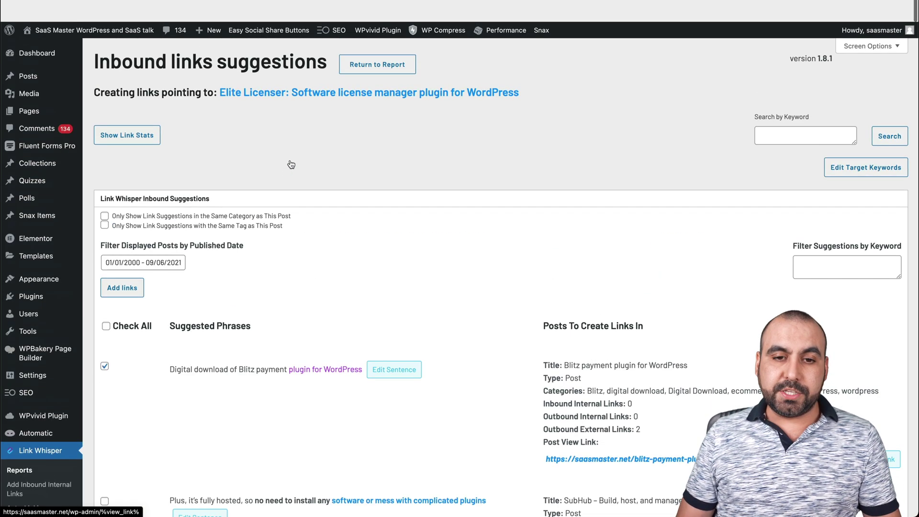
pyautogui.scroll(-1, 460, 259)
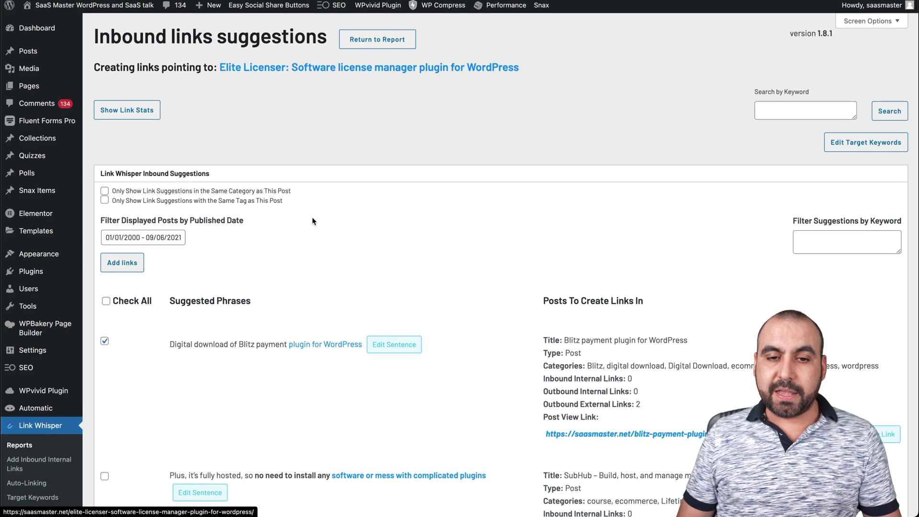
pyautogui.scroll(-10, 283, 245)
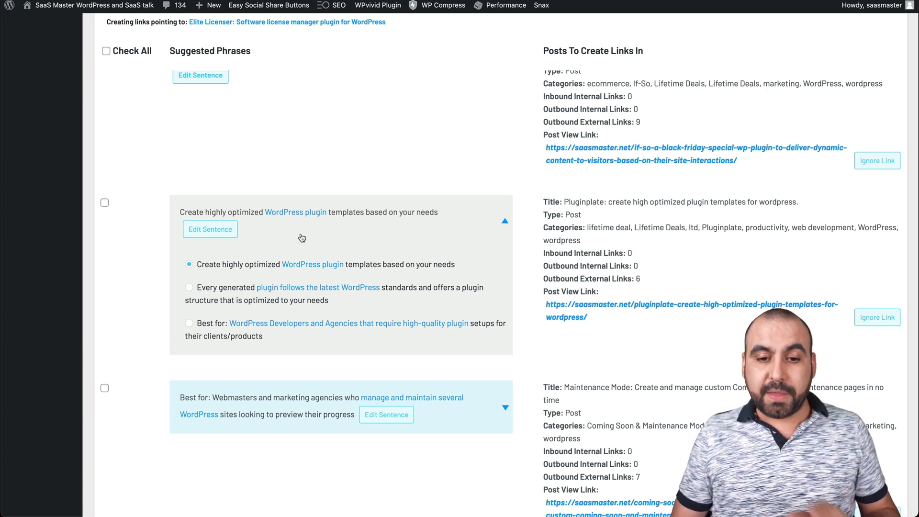
pyautogui.click(189, 287)
pyautogui.click(189, 323)
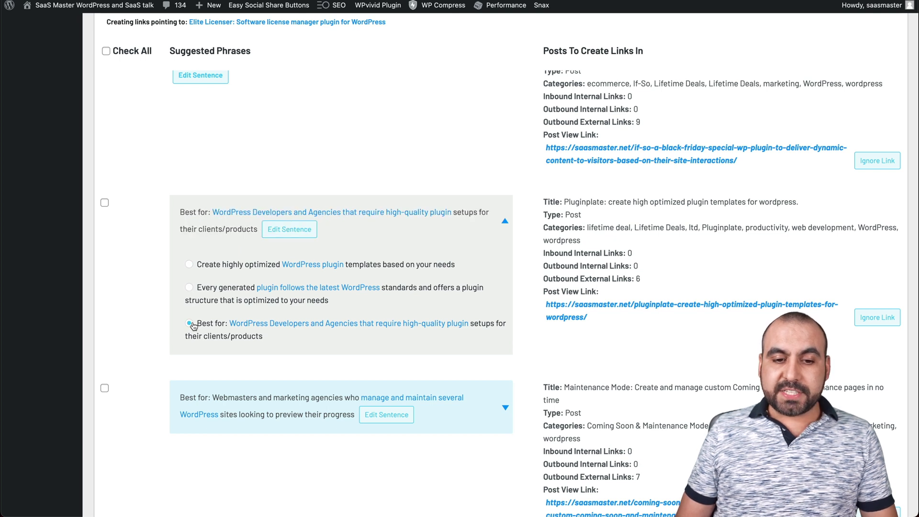
pyautogui.click(189, 264)
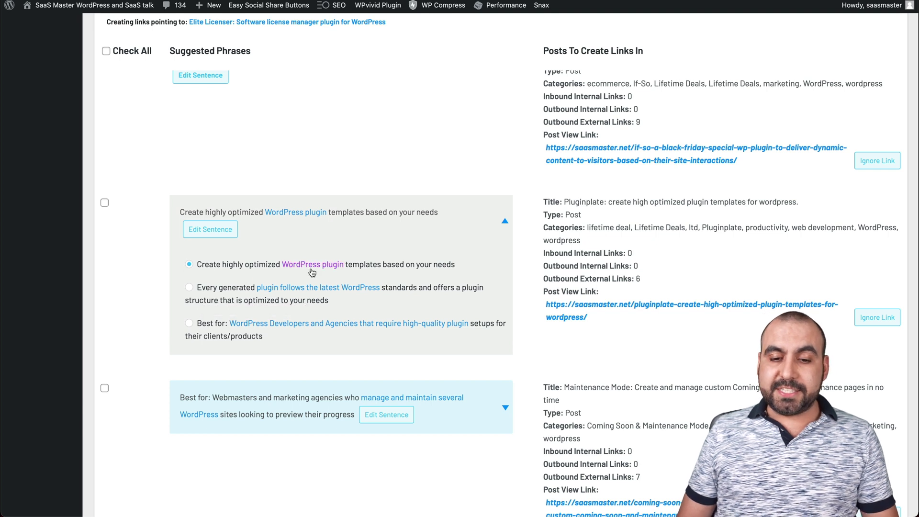
# Open the Pluginplate suggestion's sentence for editing and remove the link from "WordPress plugin"
pyautogui.click(216, 234)
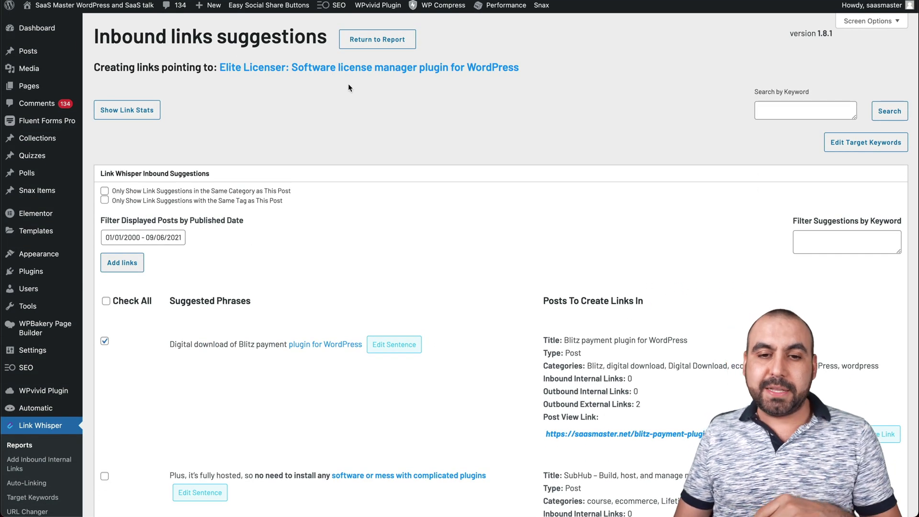
pyautogui.scroll(-15, 348, 88)
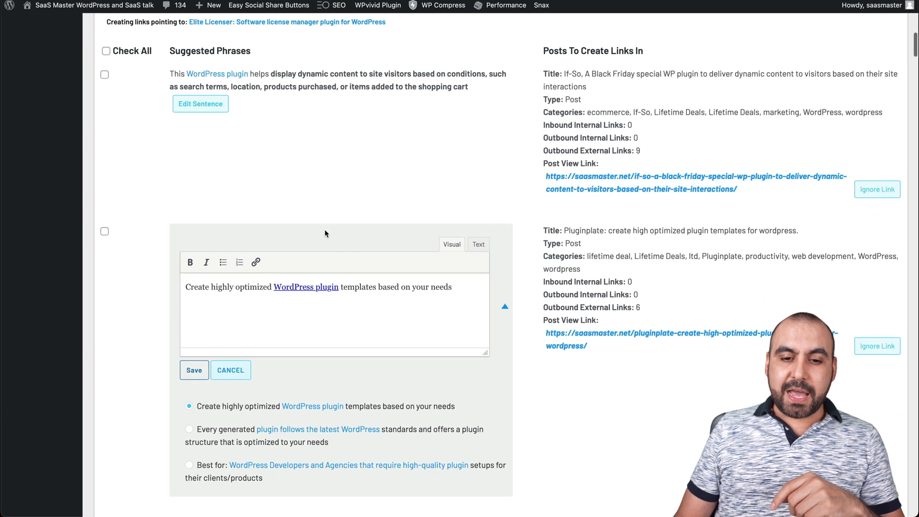
pyautogui.moveTo(341, 287); pyautogui.dragTo(272, 286)
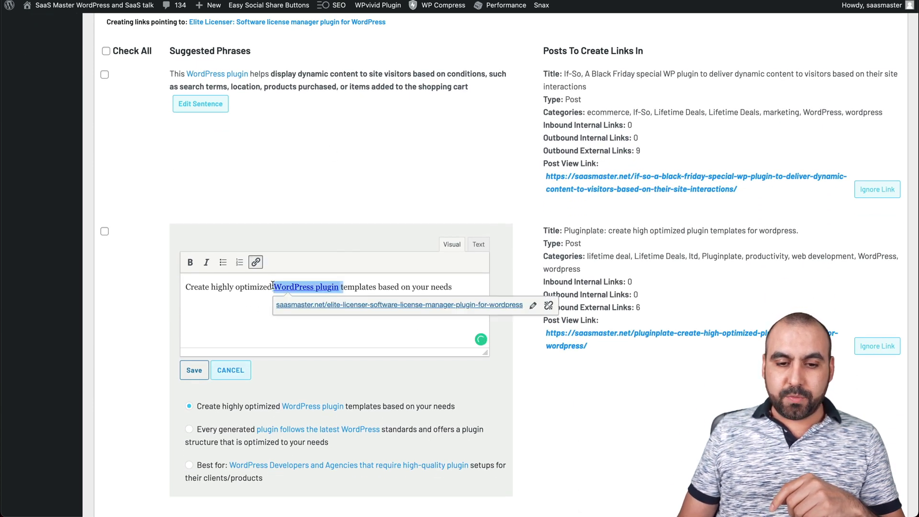
pyautogui.click(533, 305)
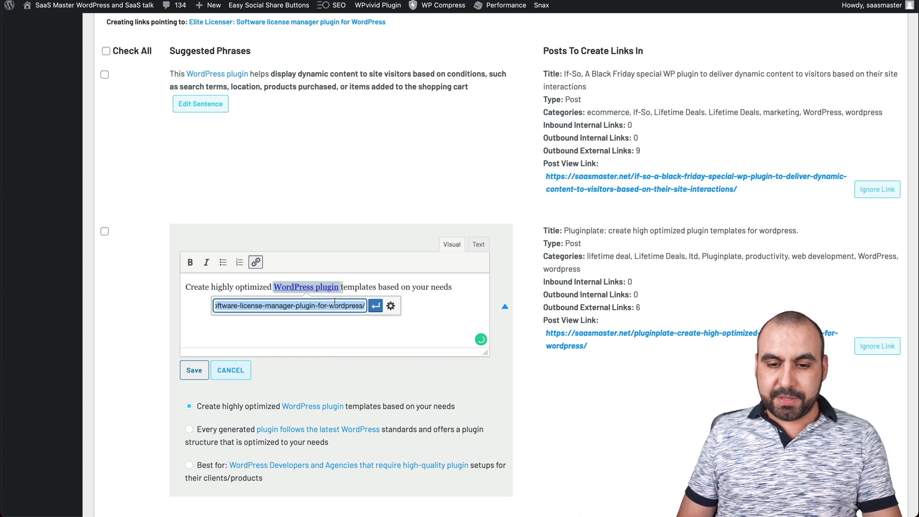
pyautogui.click(376, 307)
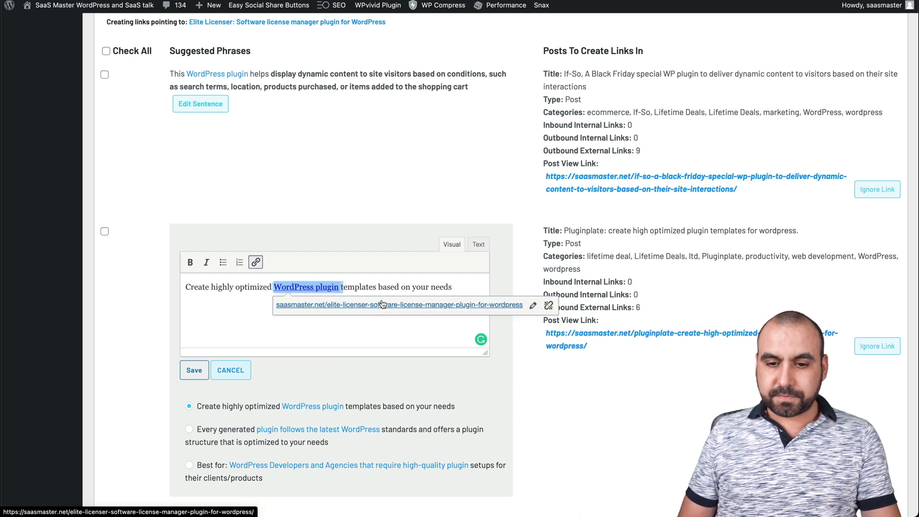
pyautogui.click(547, 307)
pyautogui.click(410, 299)
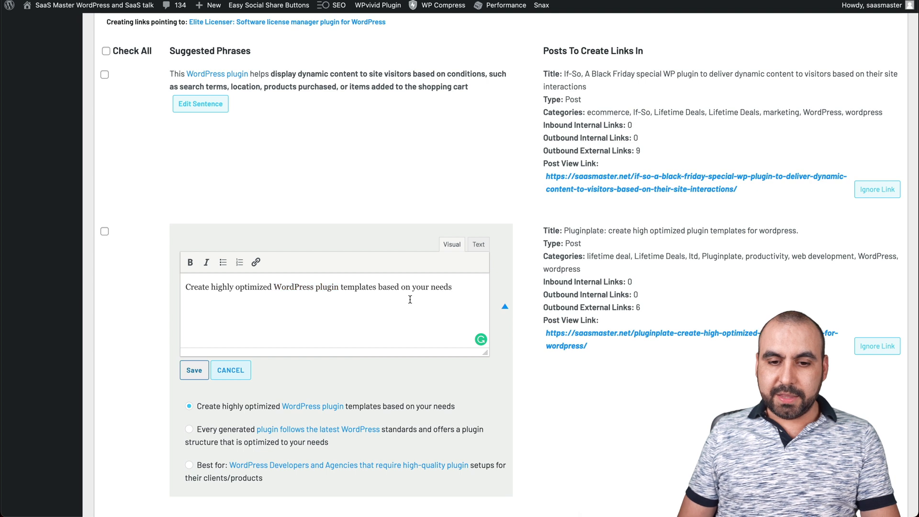
# Link the word "templates" to the Elite Licenser post in the Pluginplate sentence, and cancel the sentence edit
pyautogui.doubleClick(347, 285)
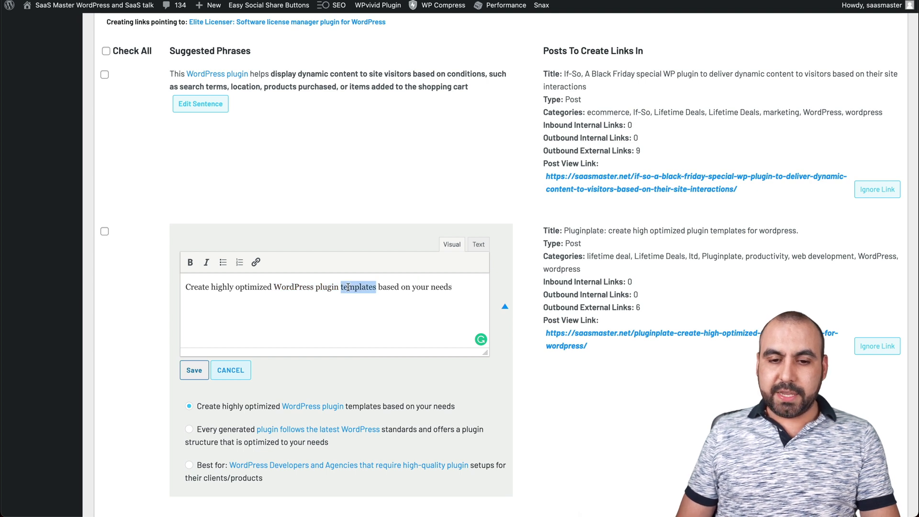
pyautogui.click(255, 263)
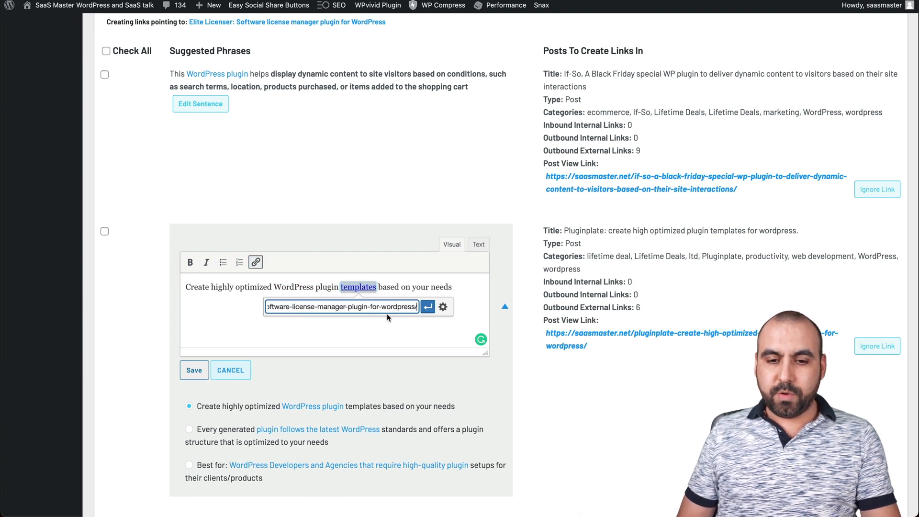
pyautogui.click(427, 307)
pyautogui.click(425, 317)
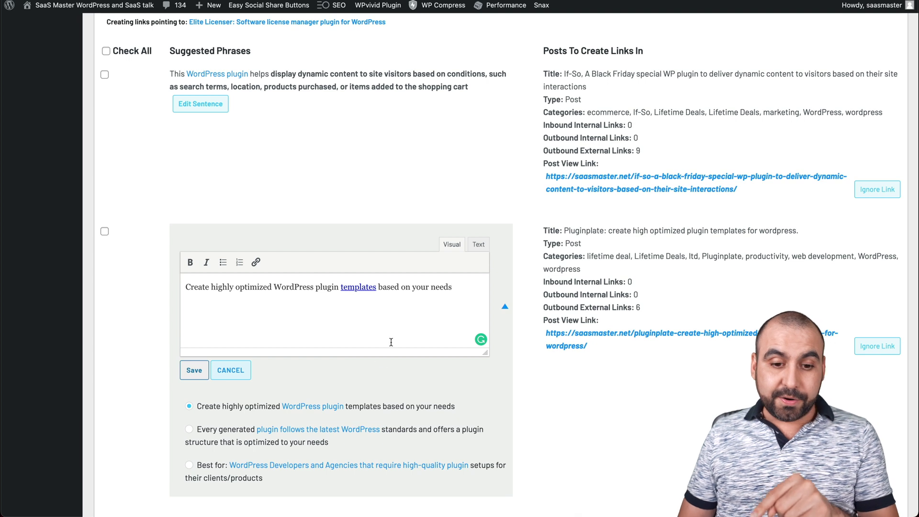
pyautogui.click(231, 370)
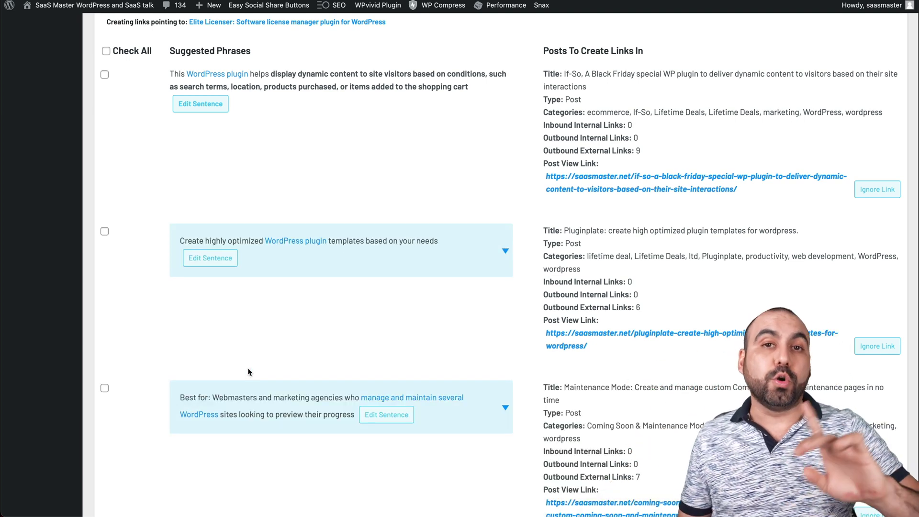
# Select the suggested inbound links from the SubHub and SliceWP posts as well
pyautogui.scroll(-8, 247, 369)
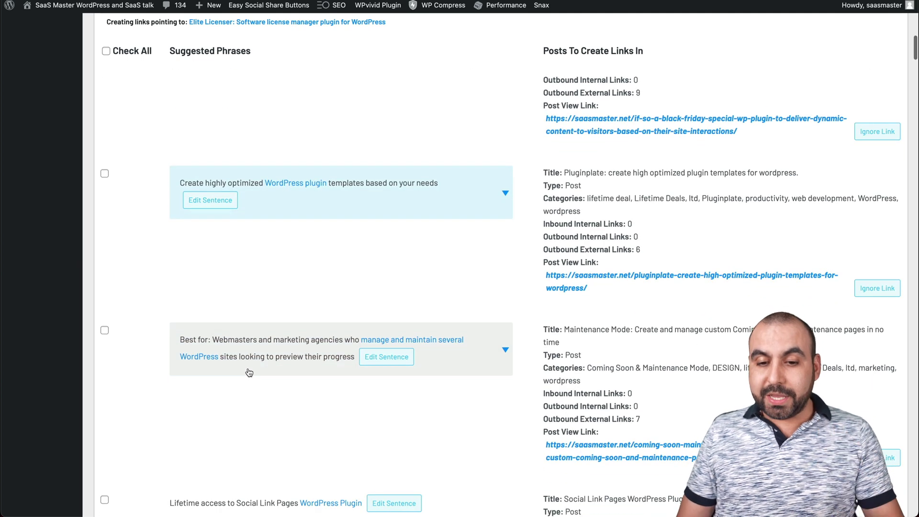
pyautogui.scroll(8, 248, 371)
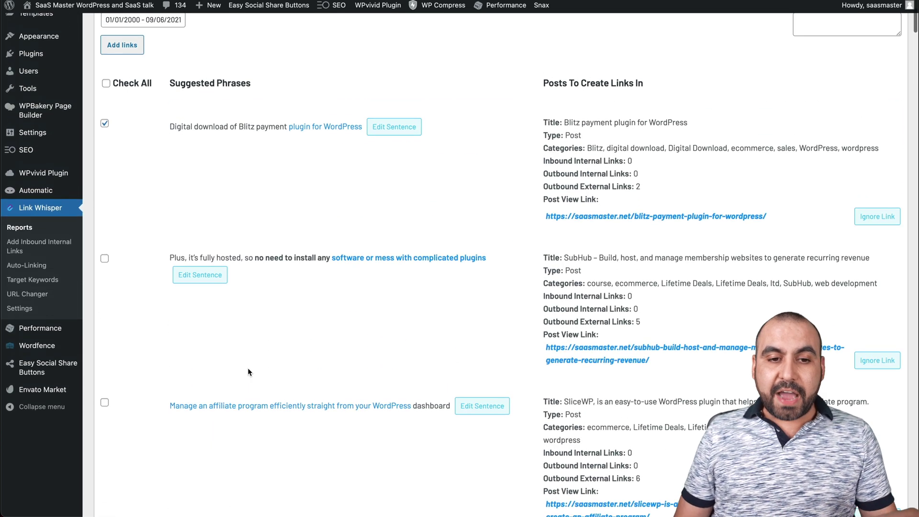
pyautogui.click(105, 330)
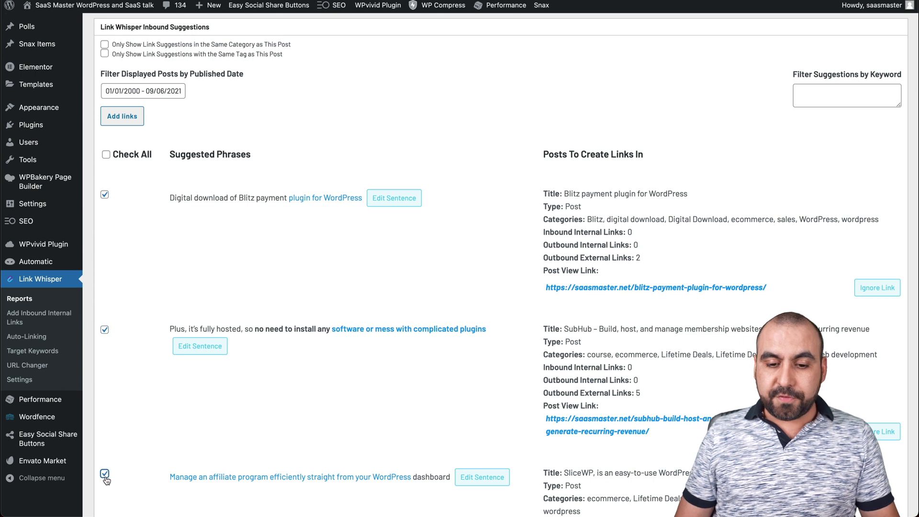
# Leave the suggestions for the Link Whisper dashboard and open the Links Report
pyautogui.scroll(3, 287, 335)
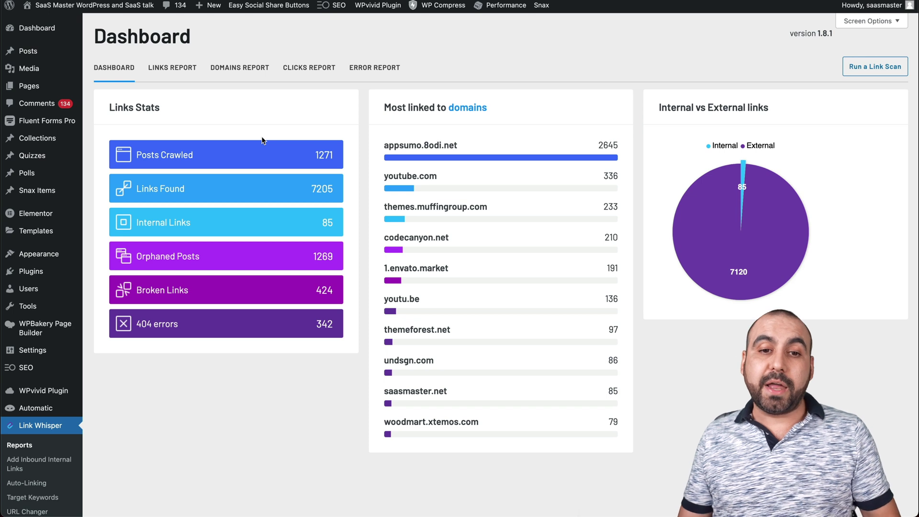
pyautogui.click(181, 73)
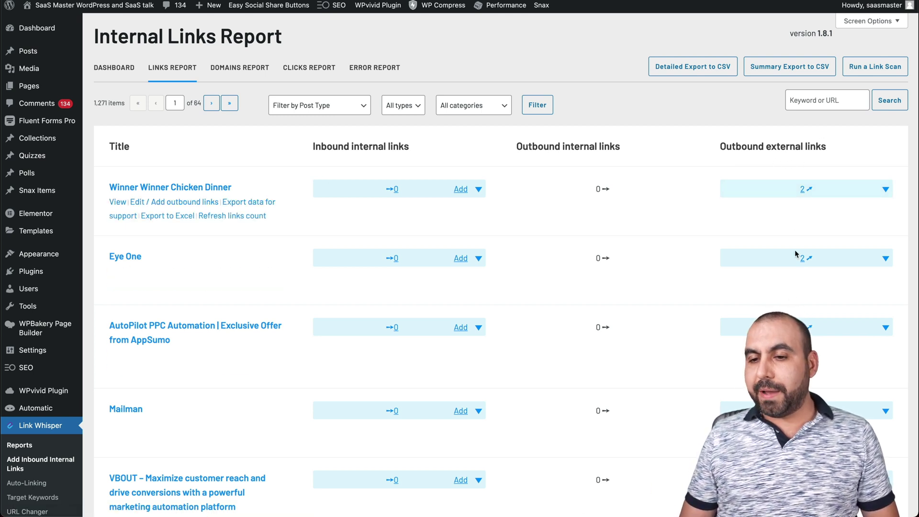
# View the outbound external links of the VBOUT post in the Links Report, collapse them, and open the Domains Report
pyautogui.scroll(-4, 790, 312)
pyautogui.scroll(-2, 790, 312)
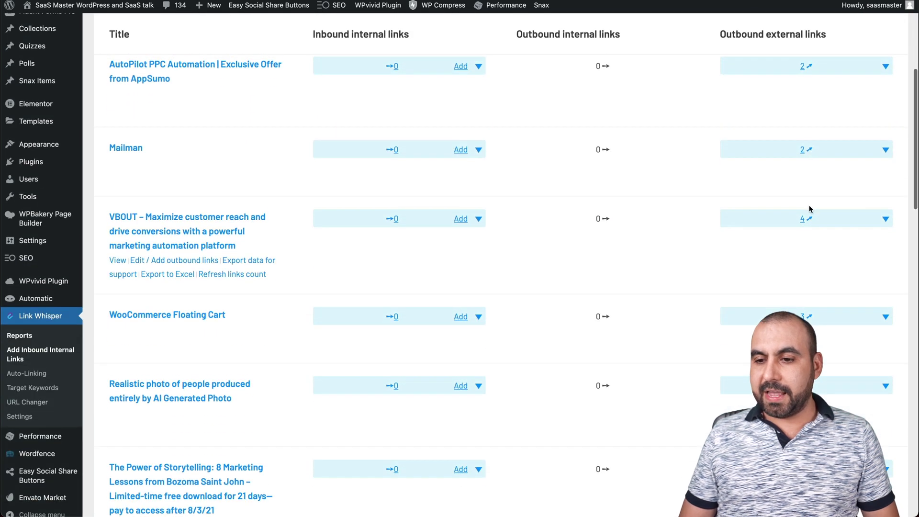
pyautogui.click(855, 220)
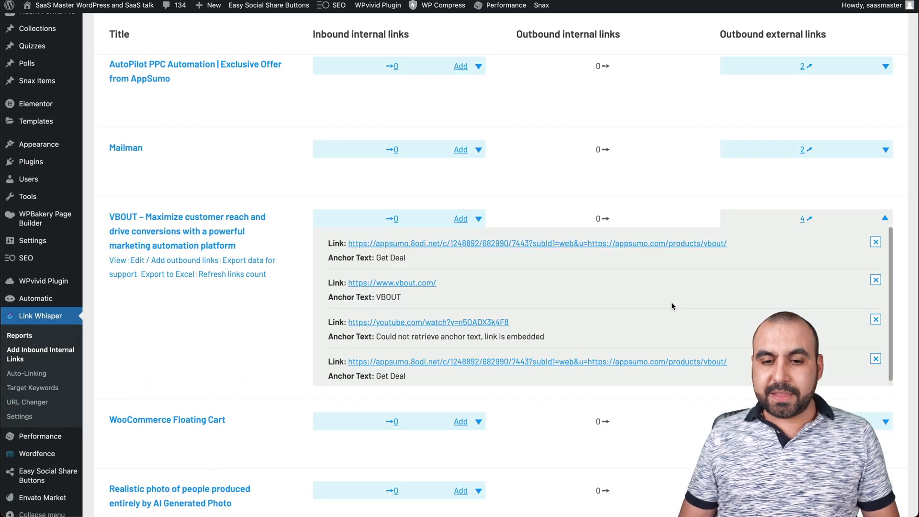
pyautogui.click(849, 221)
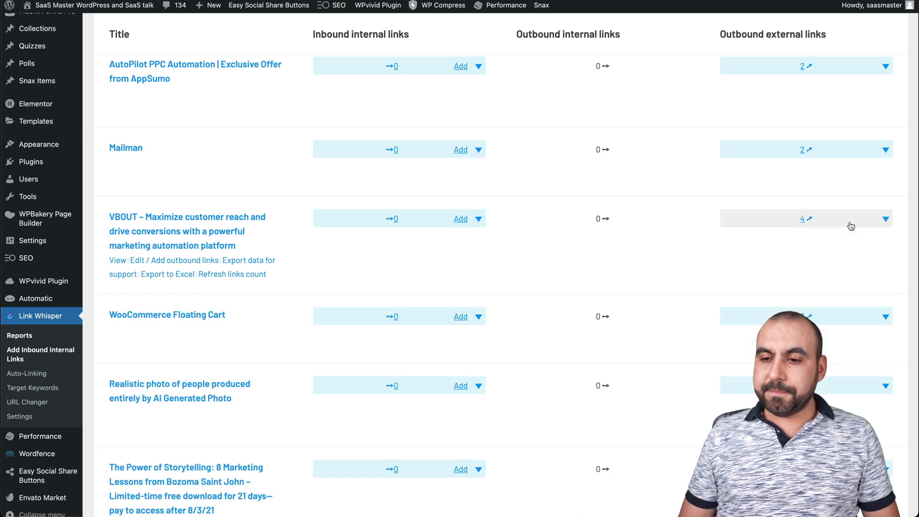
pyautogui.scroll(5, 847, 227)
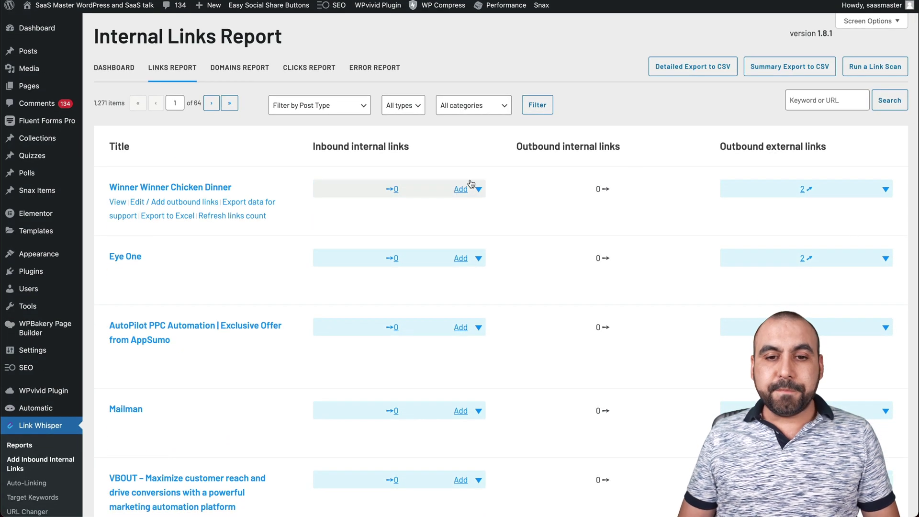
pyautogui.click(244, 69)
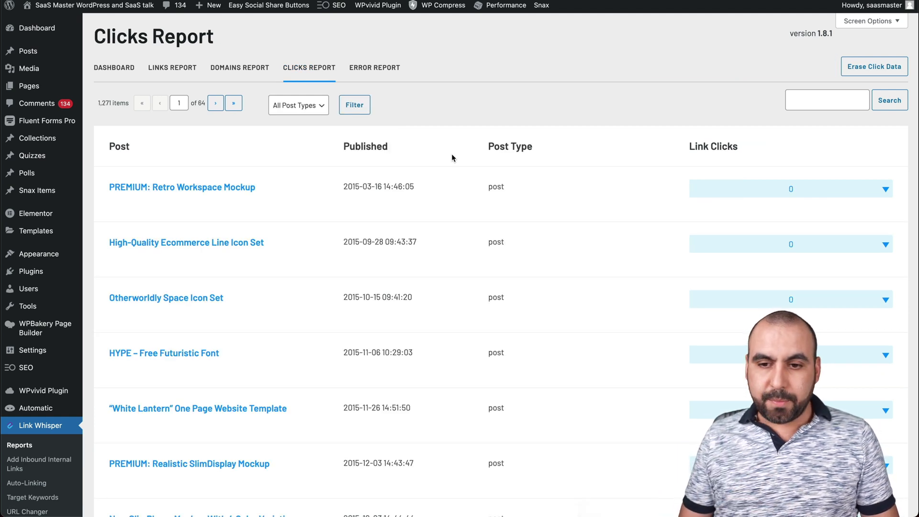
# Sort the Clicks Report by link clicks, highest first, and expand the click summary of the GDPR Document Templates Toolkit post
pyautogui.click(731, 147)
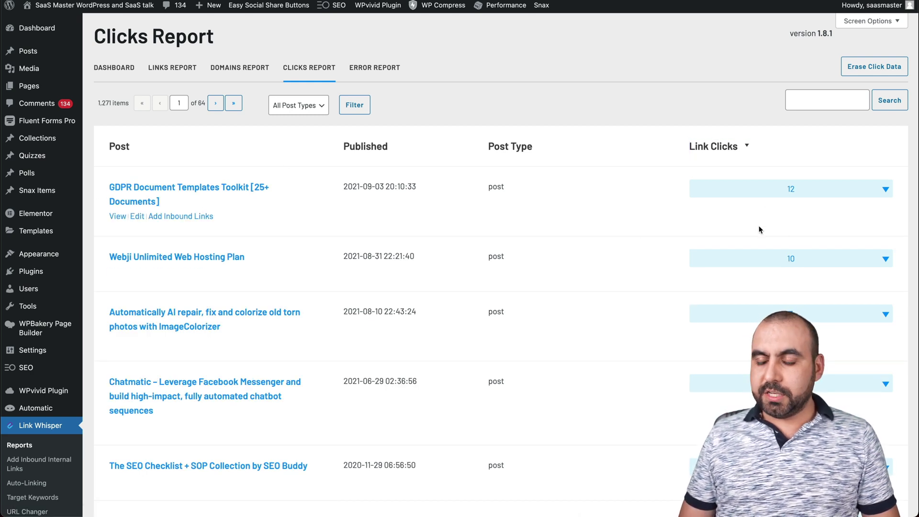
pyautogui.click(792, 198)
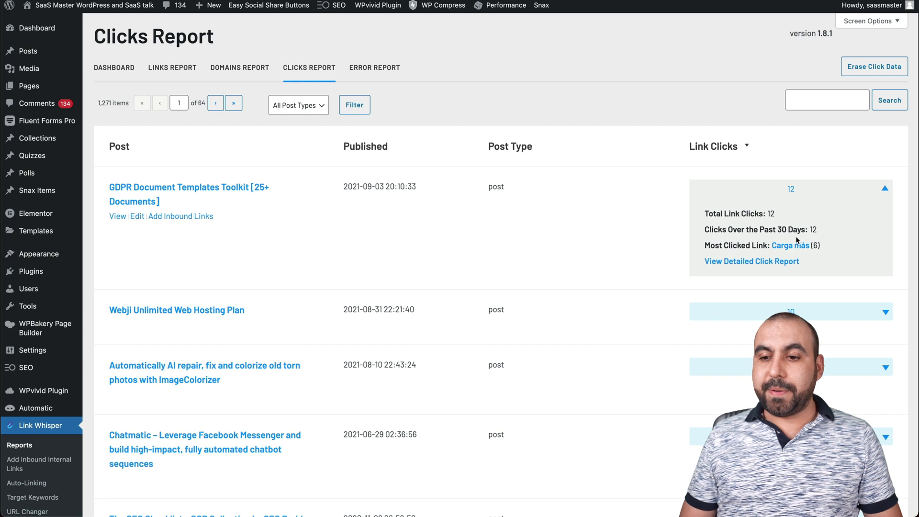
pyautogui.click(794, 249)
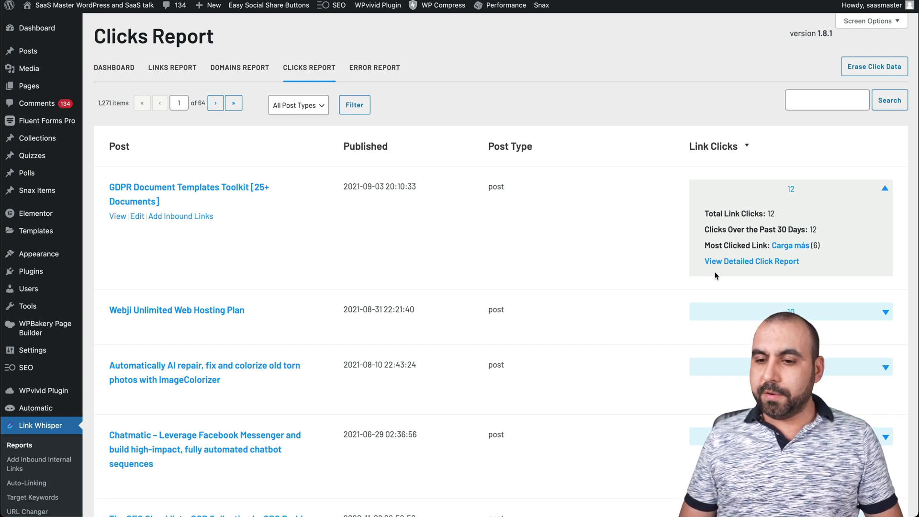
# Examine the detailed click report of the GDPR Document Templates Toolkit post, and switch to the Error Report
pyautogui.click(766, 264)
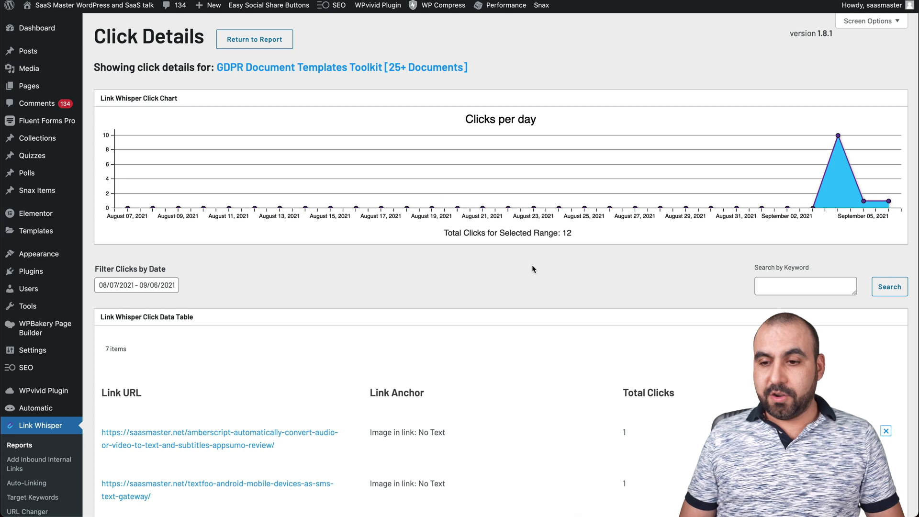
pyautogui.scroll(-5, 539, 301)
pyautogui.scroll(-3, 539, 301)
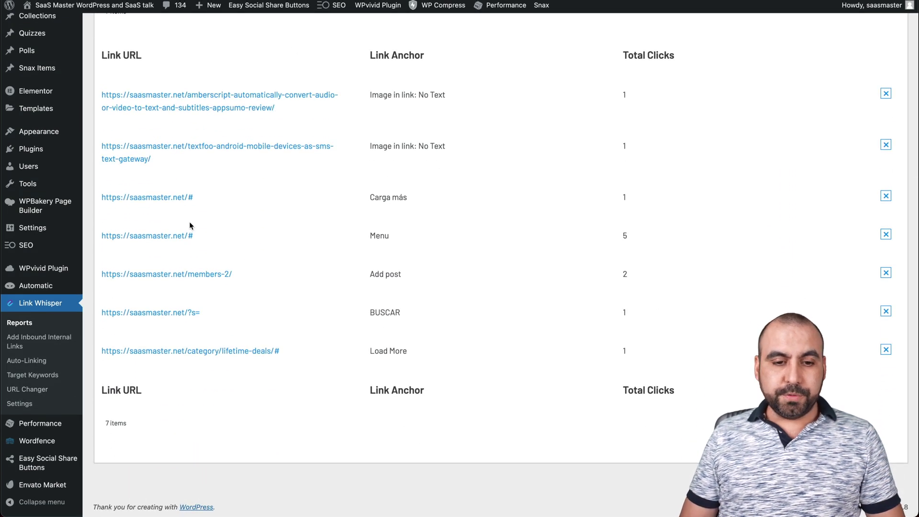
pyautogui.scroll(7, 290, 363)
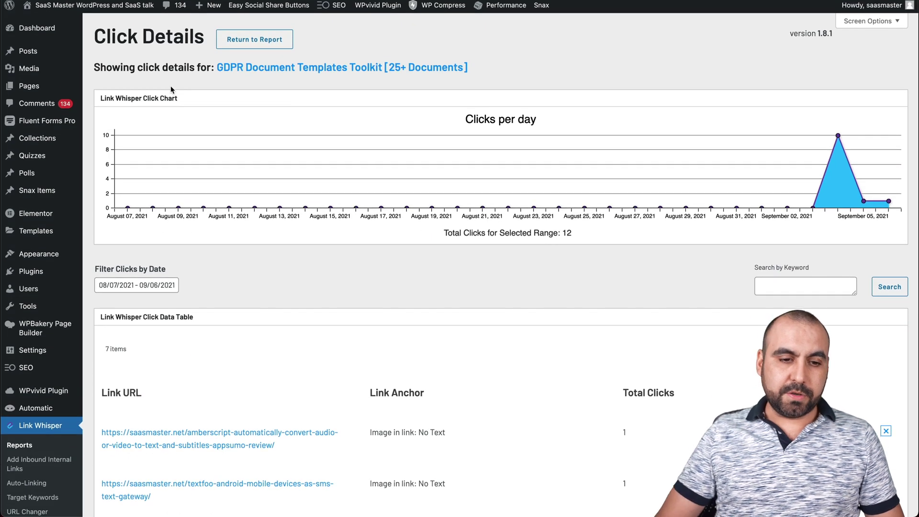
pyautogui.hotkey('alt', 'Left')
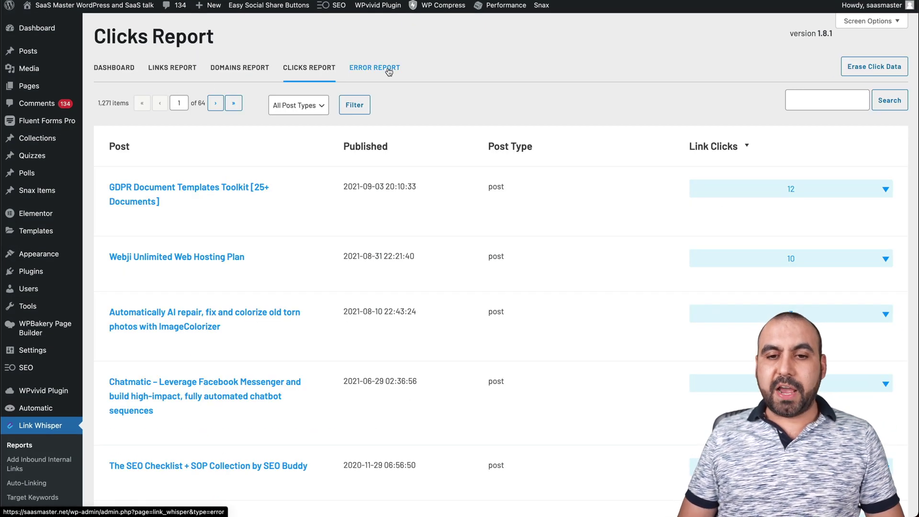
pyautogui.click(388, 71)
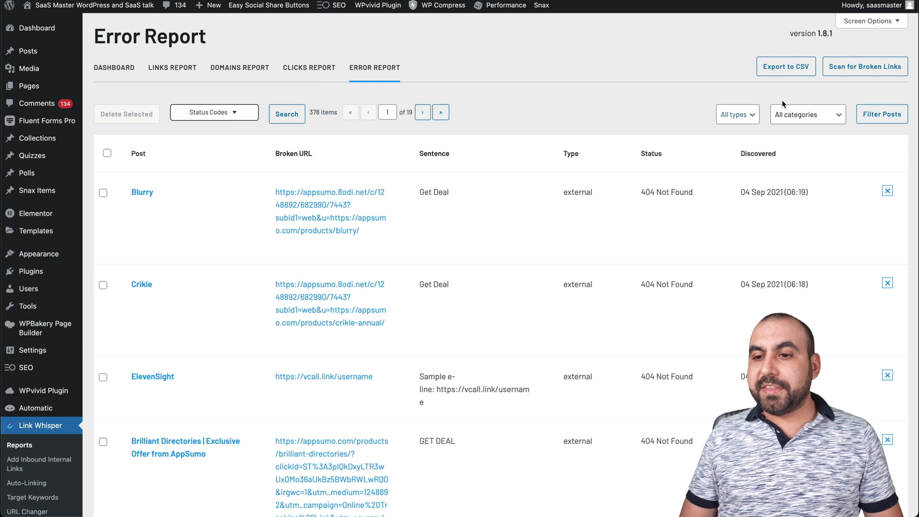
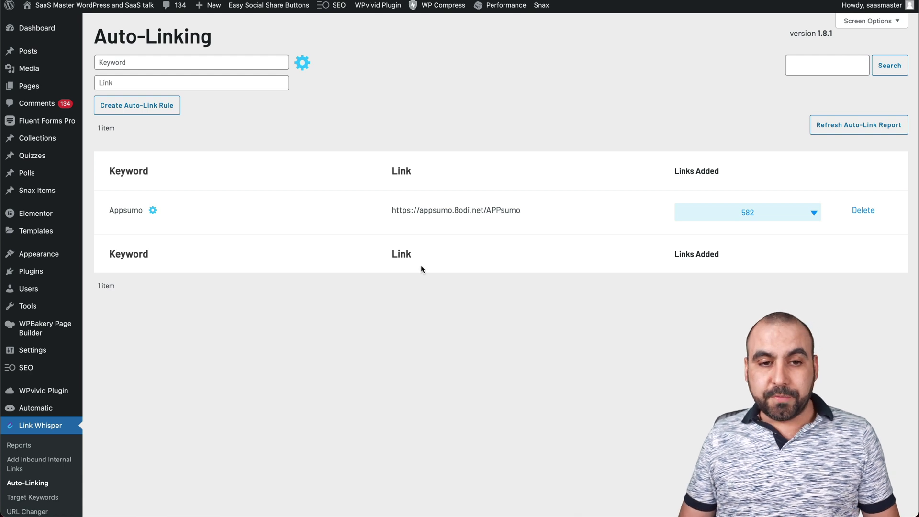
# Examine the keyword and link fields for auto-link rules and the existing Appsumo rule
pyautogui.click(143, 62)
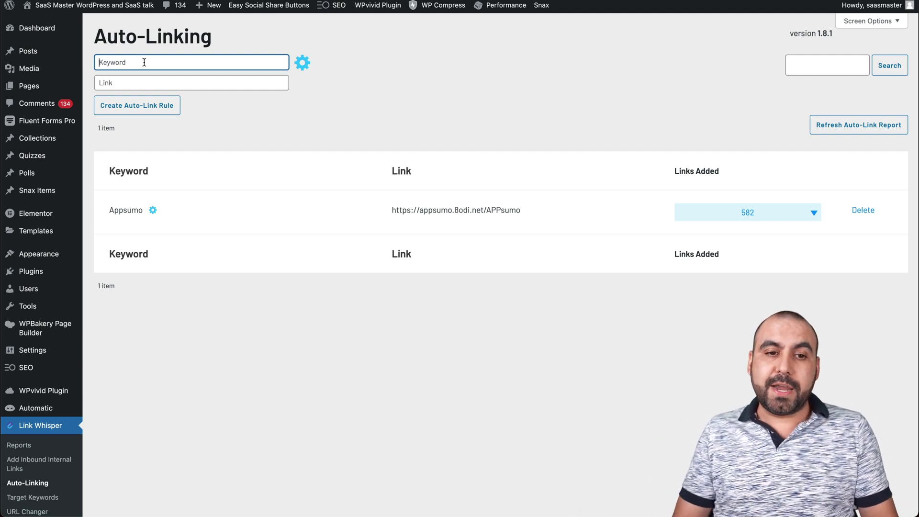
pyautogui.click(153, 83)
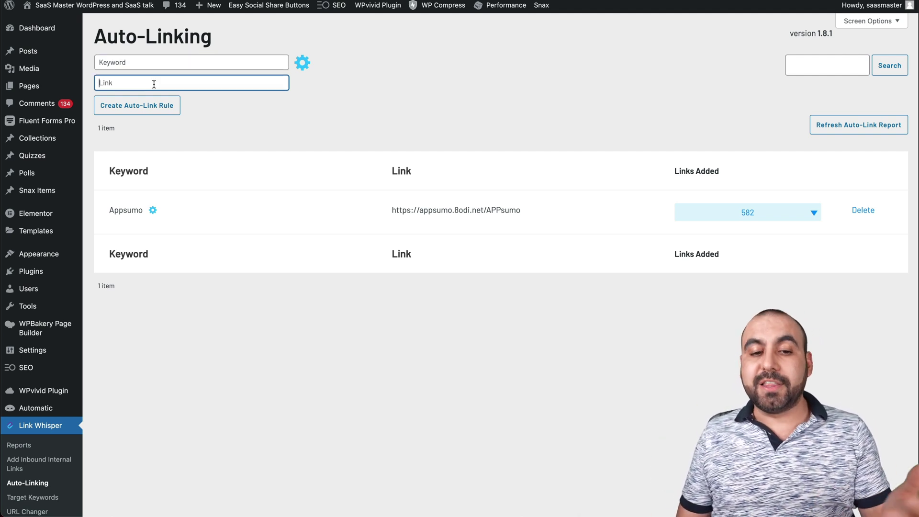
pyautogui.doubleClick(124, 209)
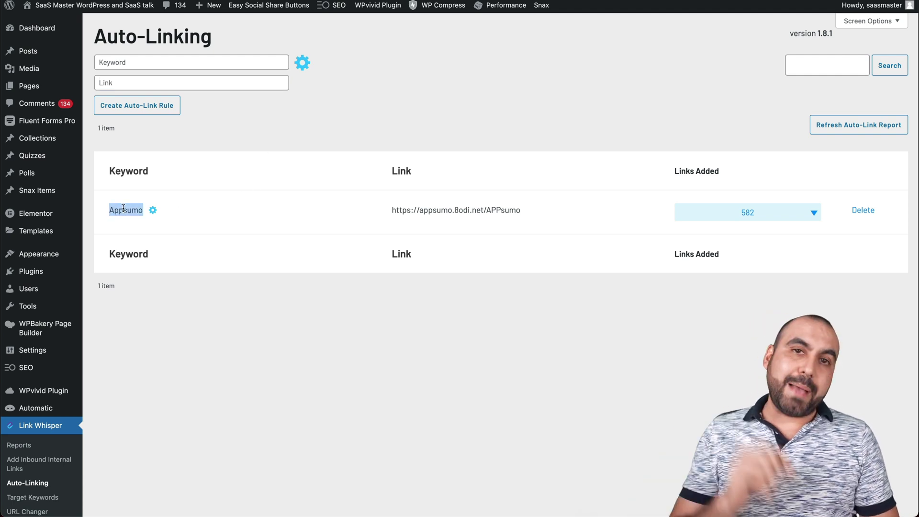
pyautogui.click(289, 198)
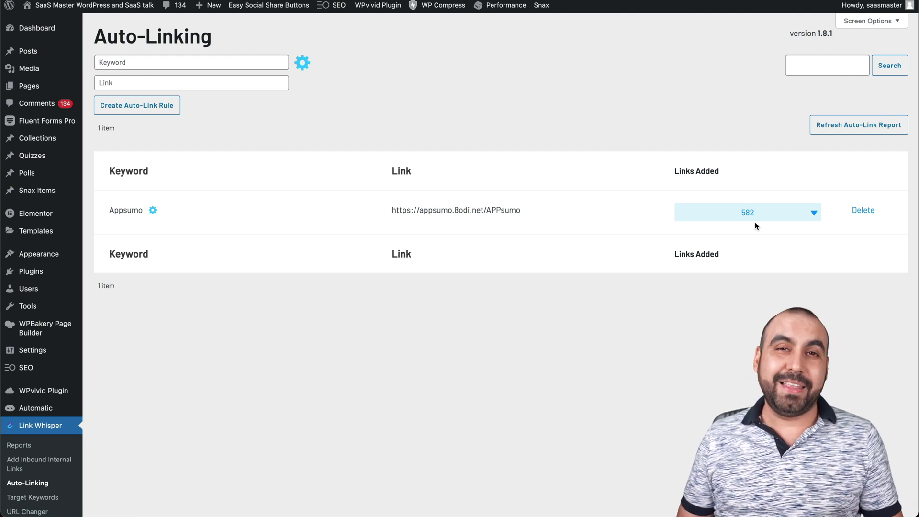
pyautogui.click(246, 61)
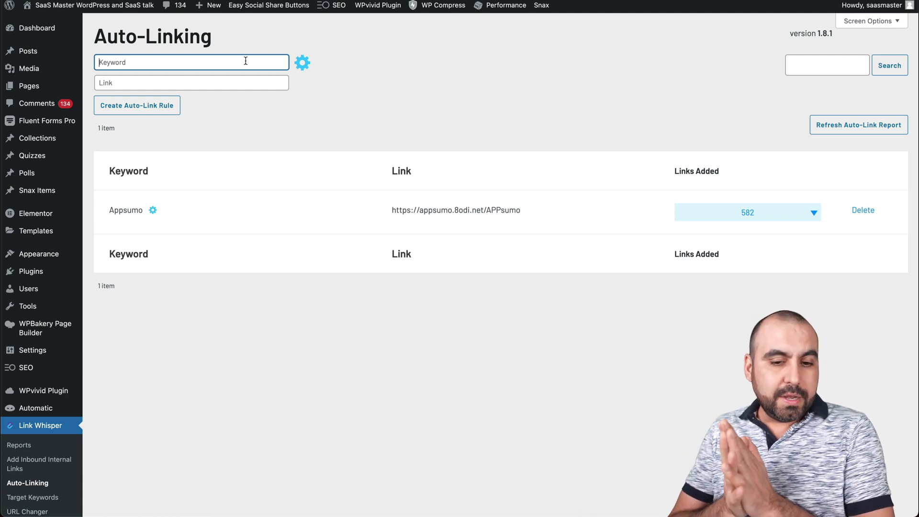
pyautogui.write('cows')
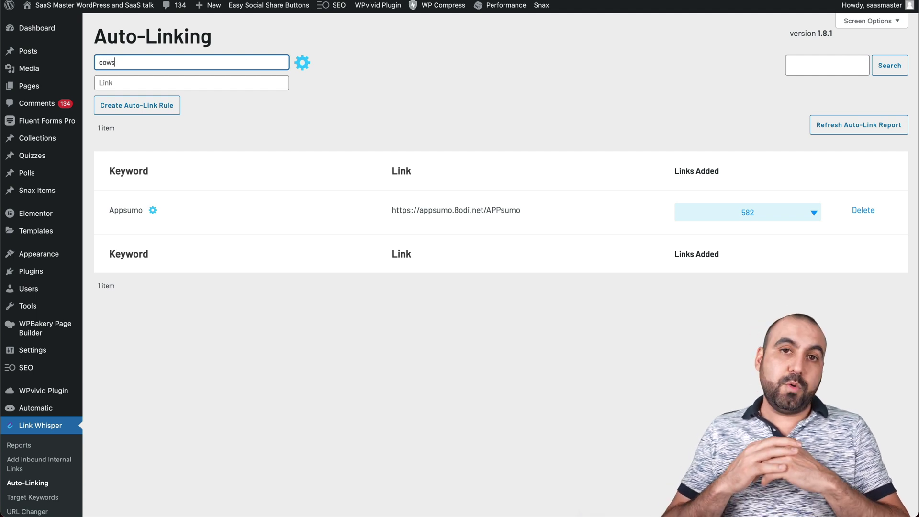
pyautogui.click(244, 82)
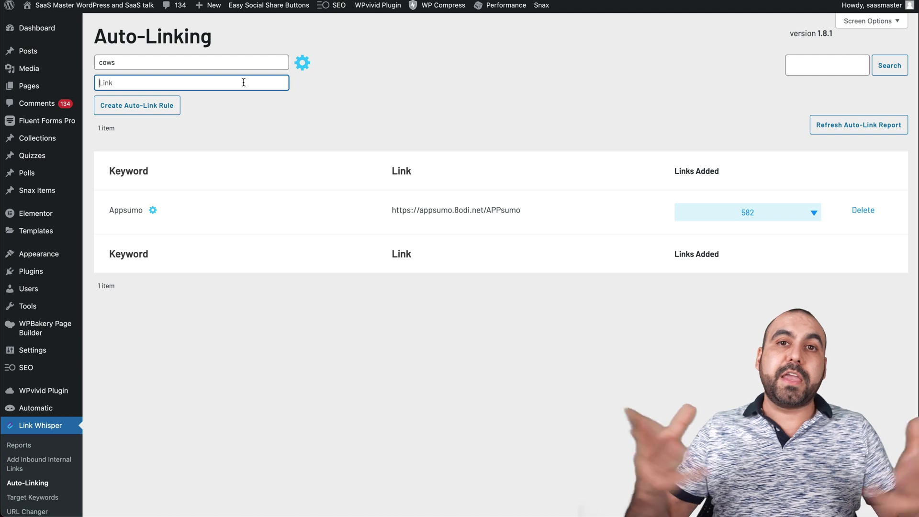
pyautogui.write('https://')
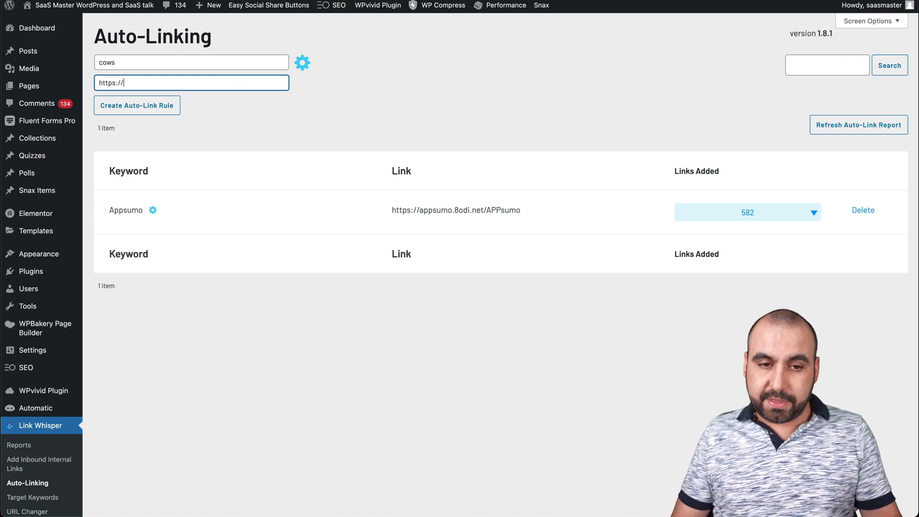
# Show the new rule's settings and toggle the existing-link, publish-date and category-restriction options on and back off
pyautogui.click(302, 67)
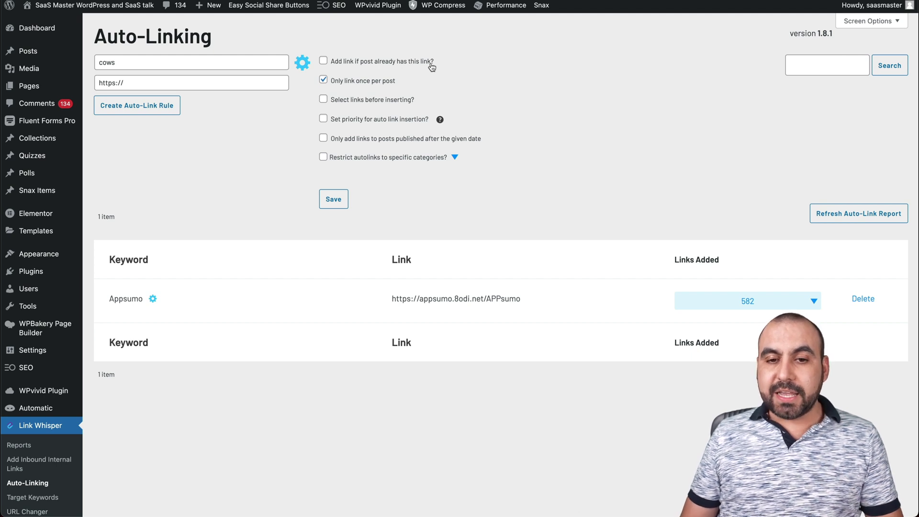
pyautogui.click(324, 61)
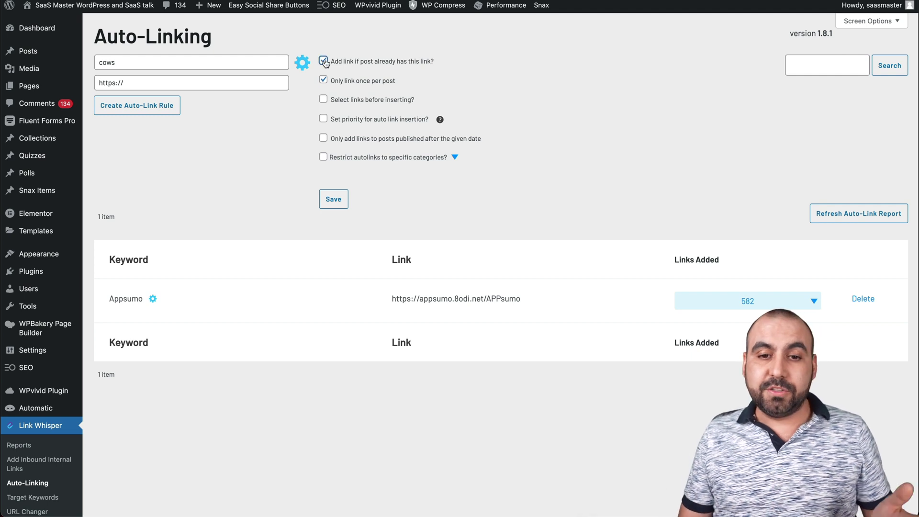
pyautogui.click(324, 62)
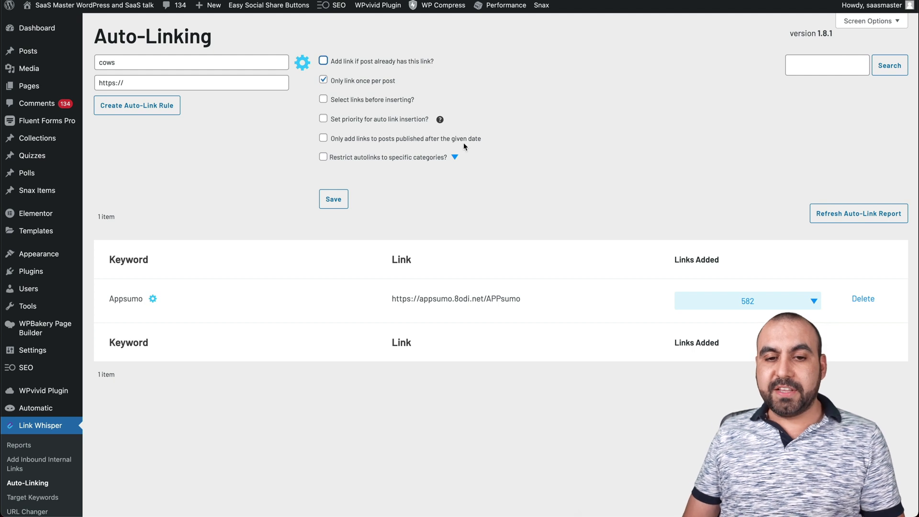
pyautogui.click(400, 139)
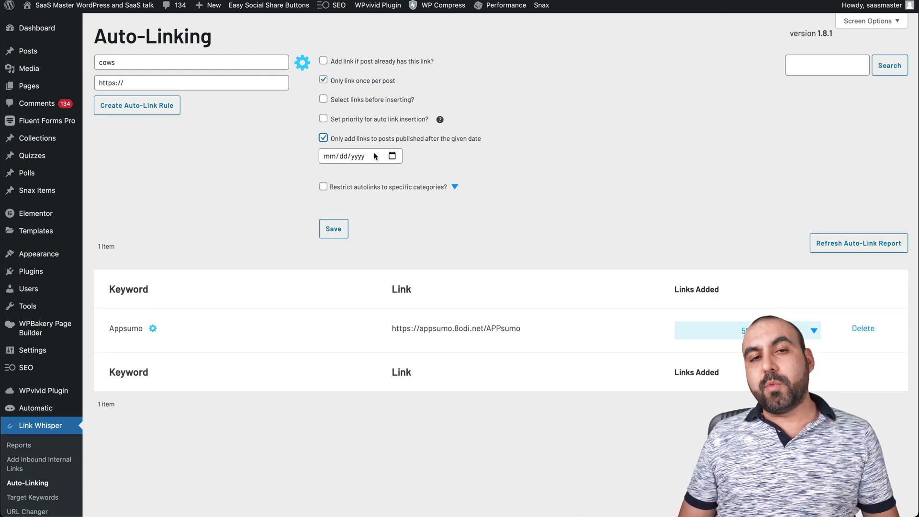
pyautogui.click(323, 139)
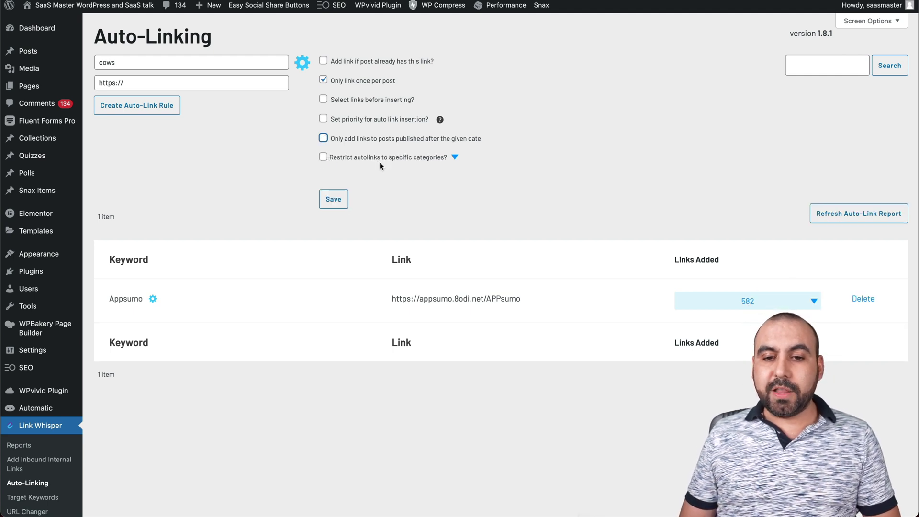
pyautogui.click(418, 162)
pyautogui.click(417, 162)
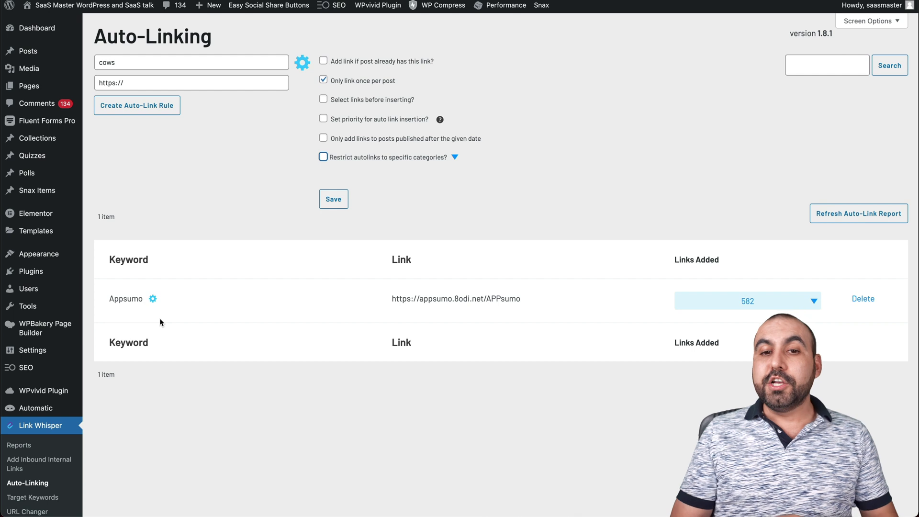
# Open the Target Keywords page and examine its organic traffic, SEOPress keyword and custom keyword columns
pyautogui.scroll(-2, 160, 322)
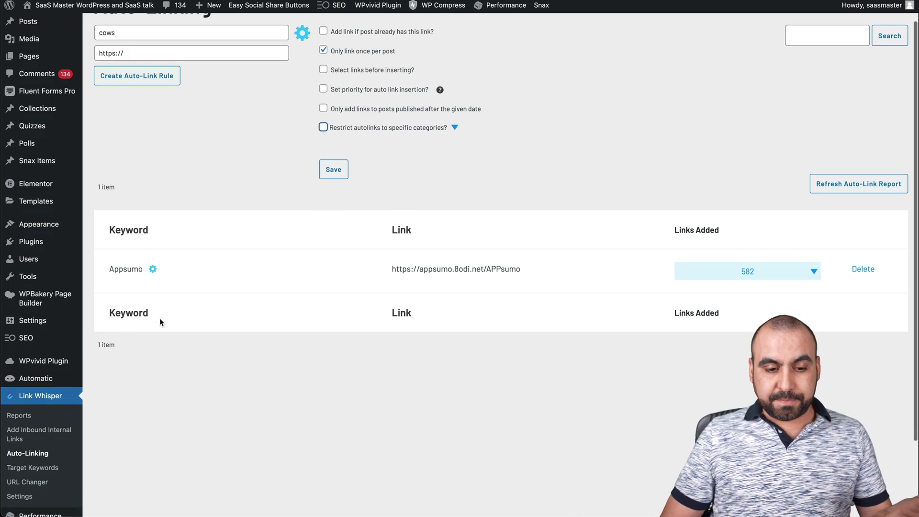
pyautogui.click(52, 446)
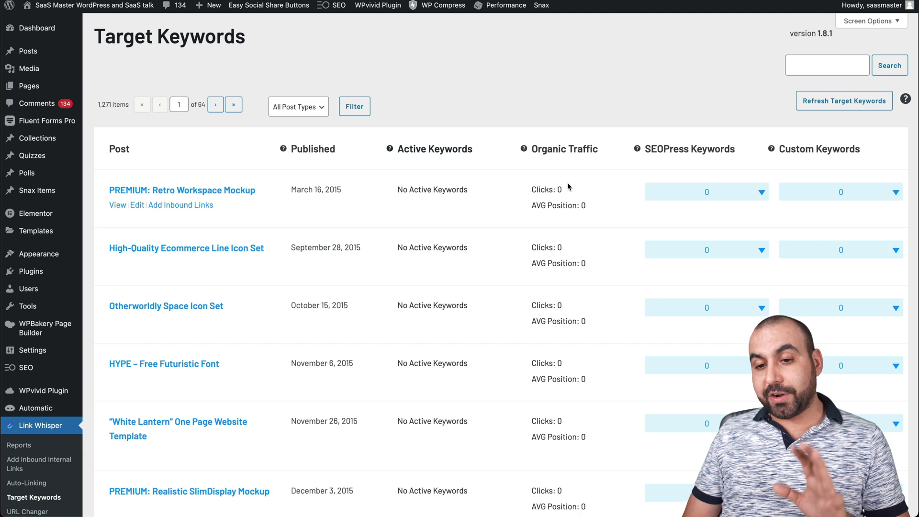
pyautogui.moveTo(533, 189); pyautogui.dragTo(584, 214)
pyautogui.click(588, 211)
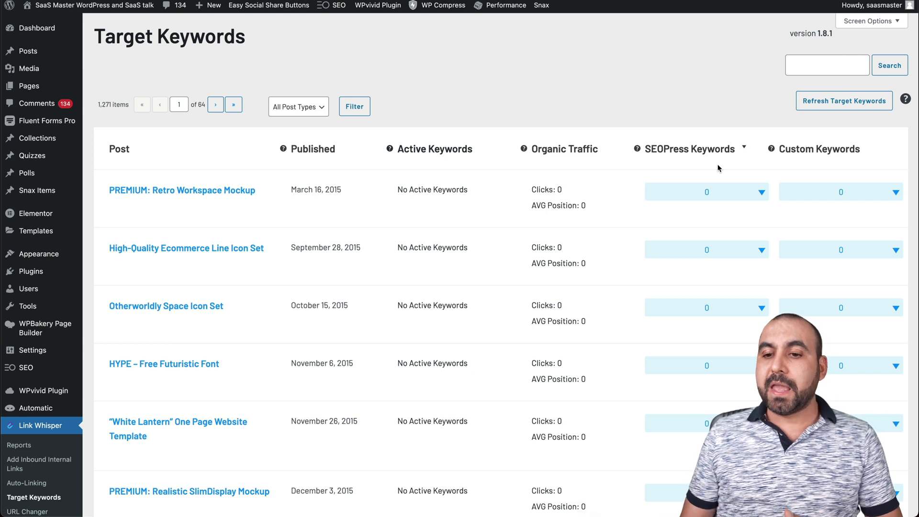
pyautogui.moveTo(806, 147)
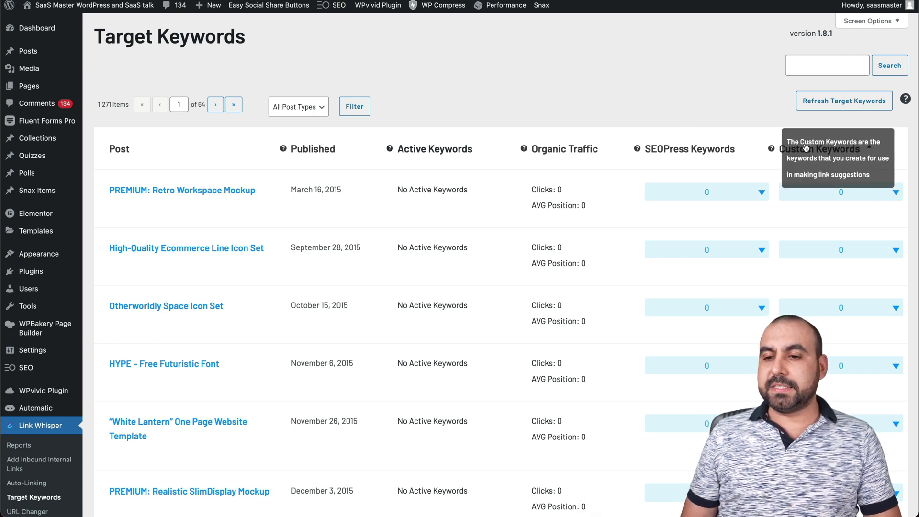